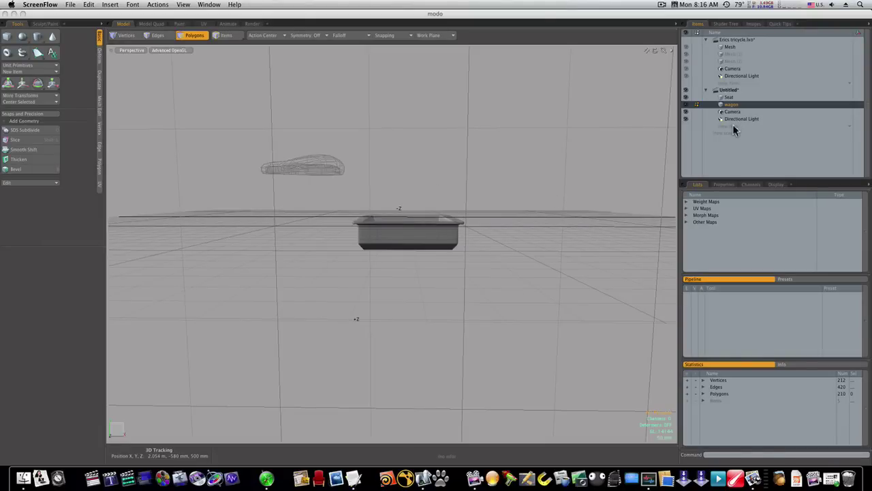
- Add a new empty mesh item to the untitled scene, below the wagon mesh
click(459, 225)
alt+drag(460, 225, 450, 237)
alt+shift+drag(370, 222, 516, 223)
click(726, 126)
click(727, 129)
- Draw a flat 24-sided cylinder disc facing the Z axis and place it beside the wagon at about Z 357 mm
alt+drag(292, 264, 348, 279)
click(38, 36)
drag(315, 246, 432, 268)
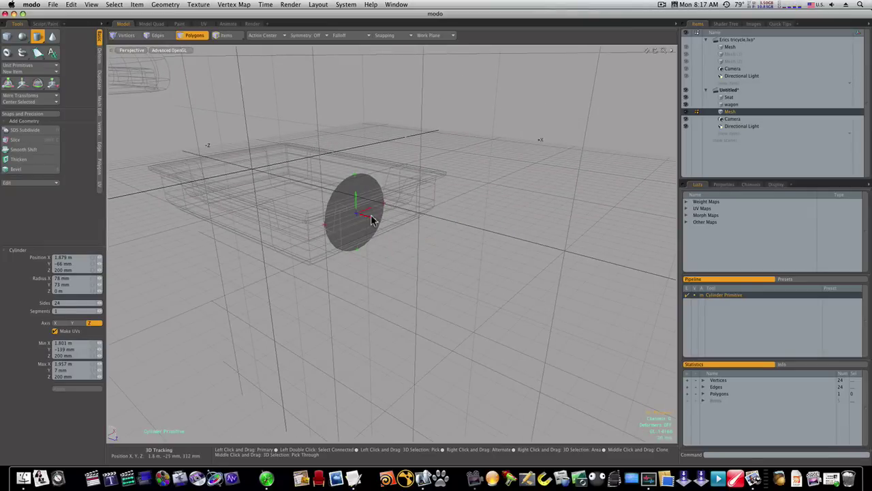
drag(372, 220, 444, 244)
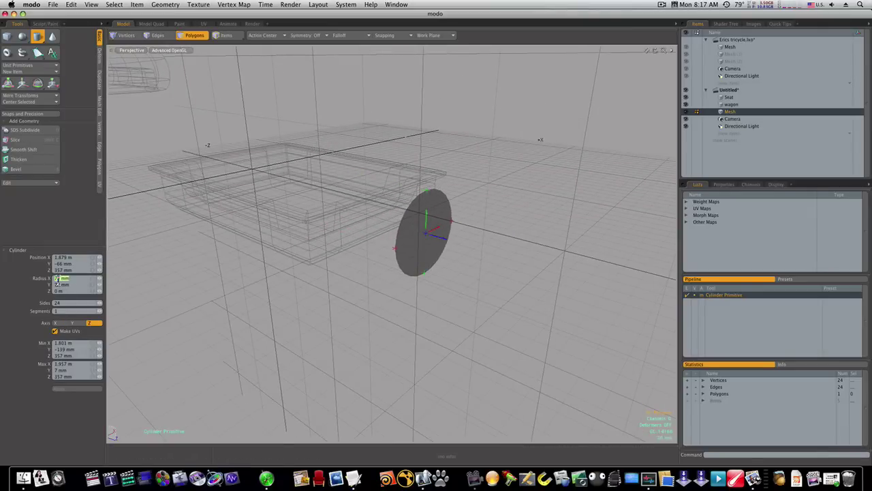
- Set the disc's X and Y radii to 75 mm
text(75mm)
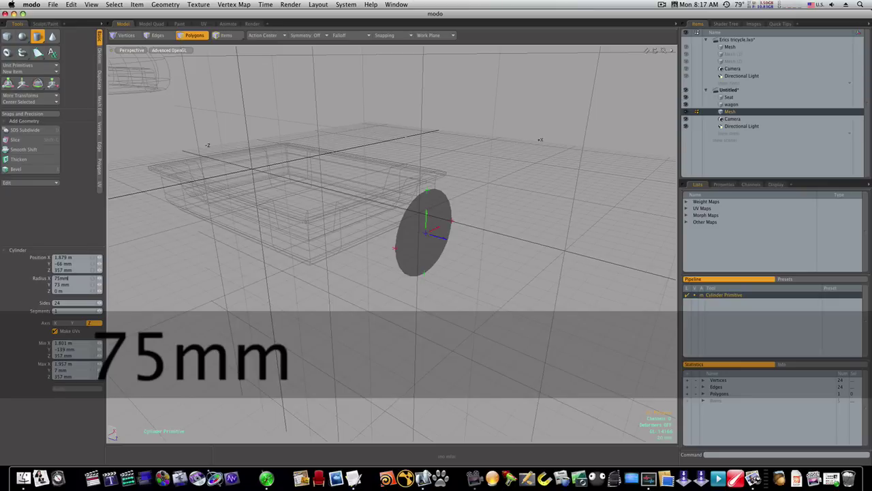
key(Tab)
text(75mm)
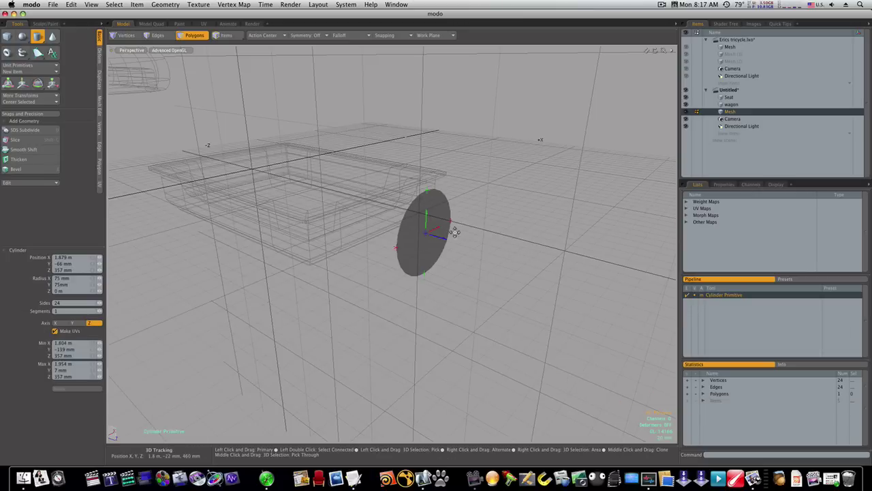
- Pull the disc into a solid wheel blank about 29 mm thick along Z and finish the cylinder
alt+drag(434, 251, 279, 227)
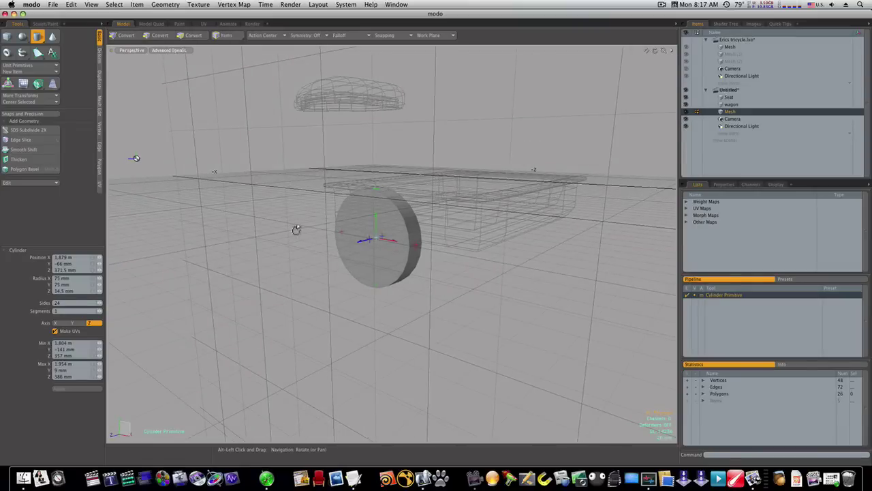
alt+drag(337, 249, 298, 253)
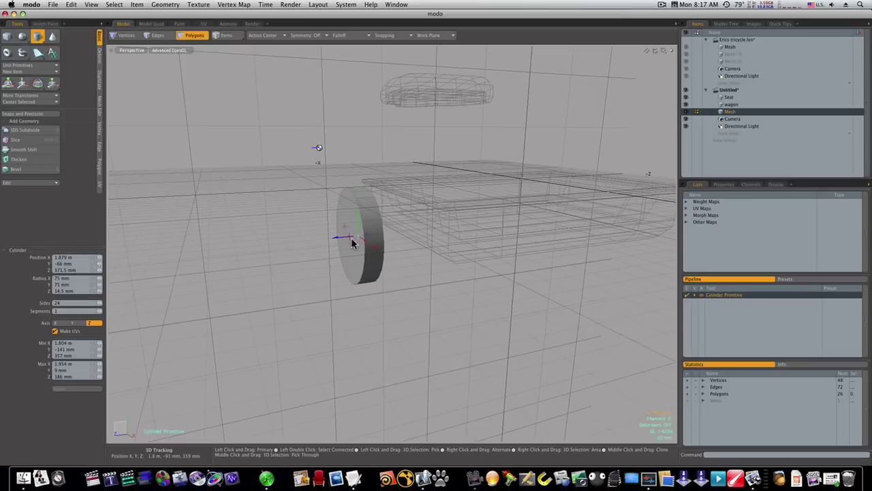
drag(349, 238, 457, 257)
key(space)
alt+drag(411, 286, 483, 279)
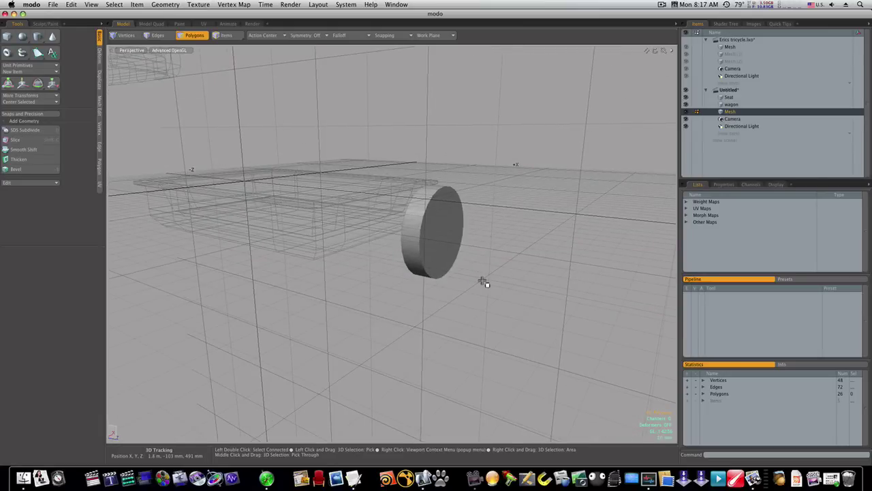
- Loop-slice the wheel's tread with two symmetrical loops at about 13.5 % from its edges
alt+shift+drag(481, 279, 348, 313)
click(353, 314)
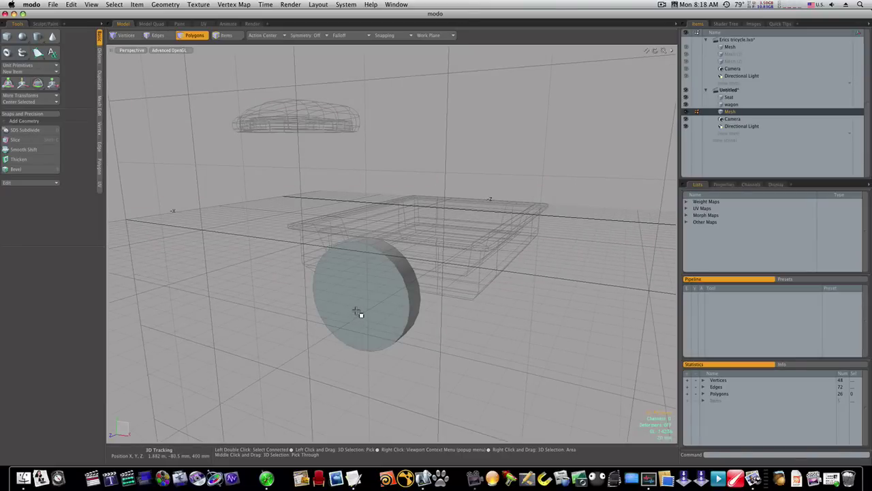
alt+drag(351, 302, 320, 298)
alt+drag(412, 282, 370, 279)
key(3)
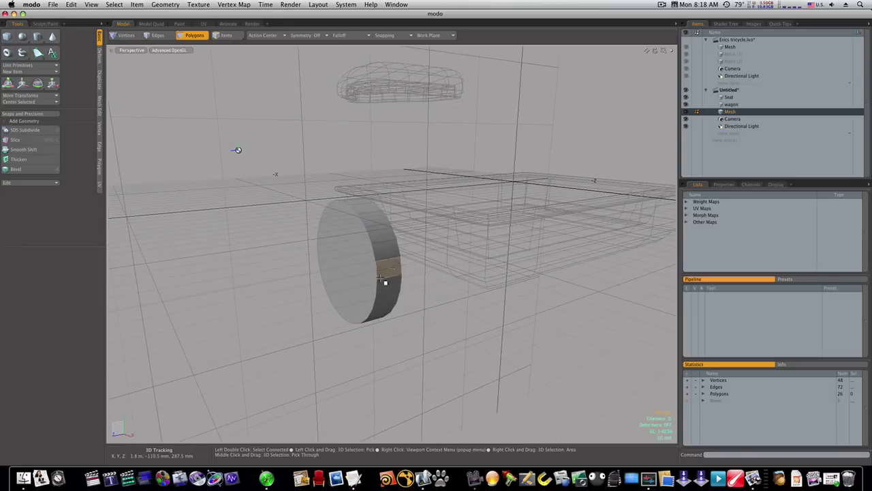
key(alt+c)
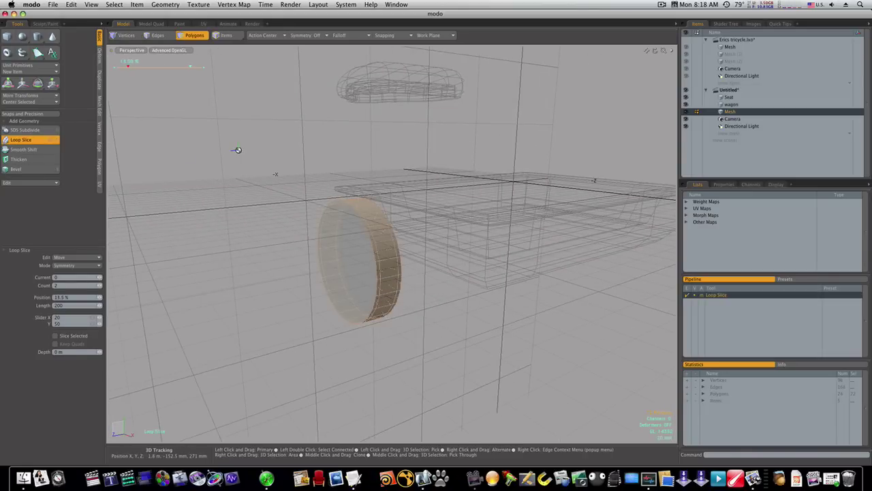
key(space)
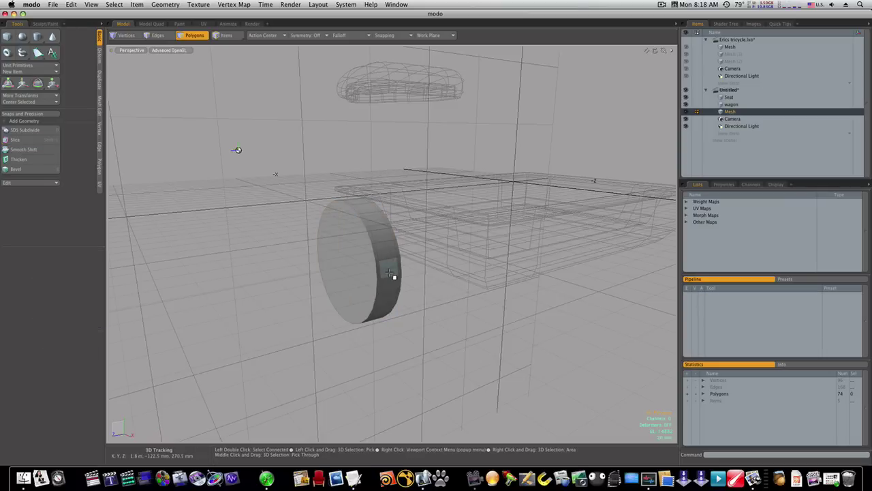
- Bevel the wheel's outer face with an inset of about 13 mm and a shift of about 5 mm
ctrl+alt+drag(390, 271, 366, 289)
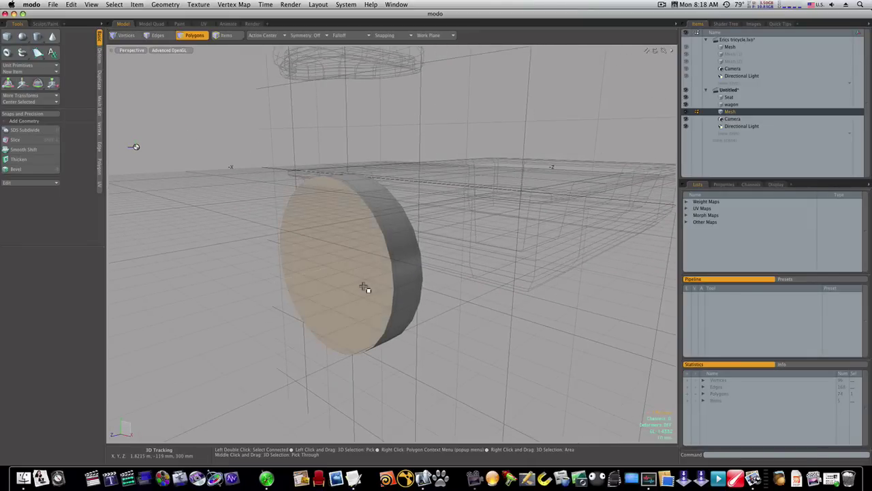
key(b)
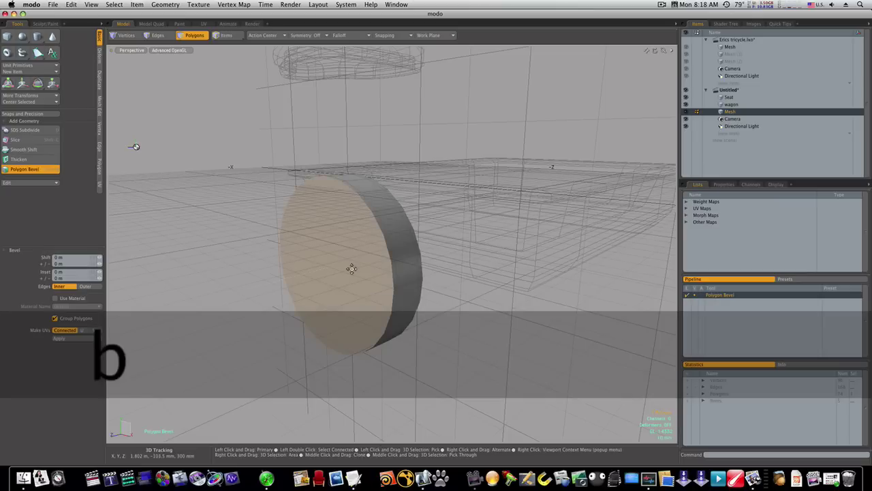
click(351, 274)
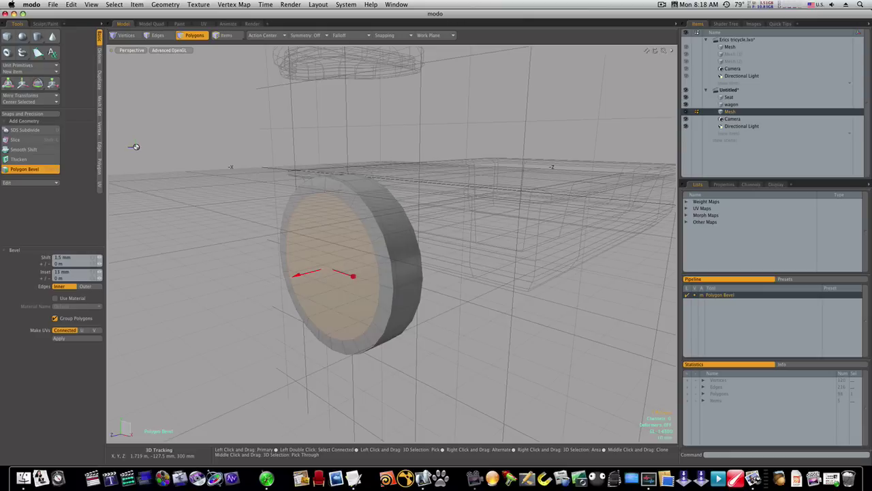
drag(296, 275, 294, 276)
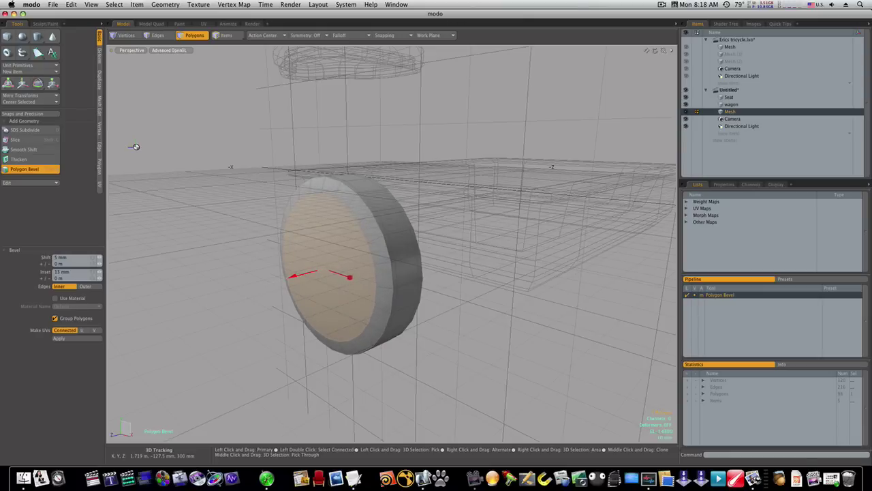
- Bevel the wheel's outer face again with an inset of about 4.3 mm and a shift of about -1.4 mm
shift+click(446, 356)
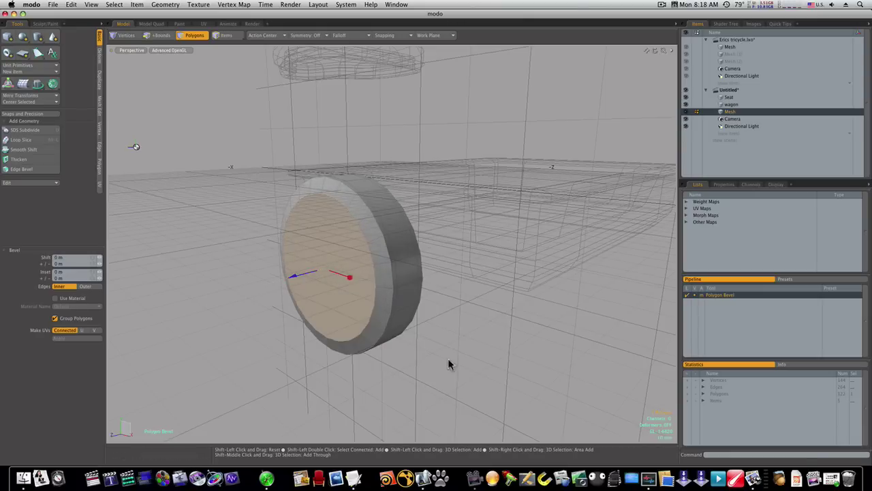
drag(349, 279, 346, 278)
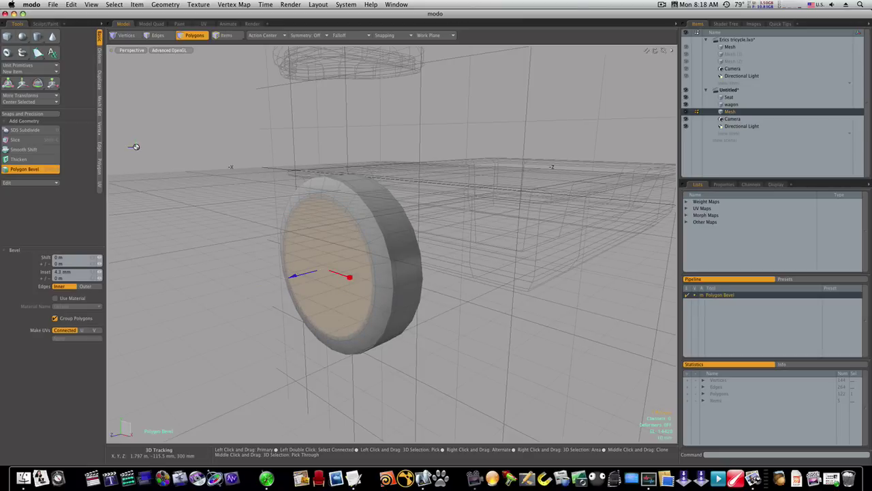
alt+drag(333, 277, 373, 289)
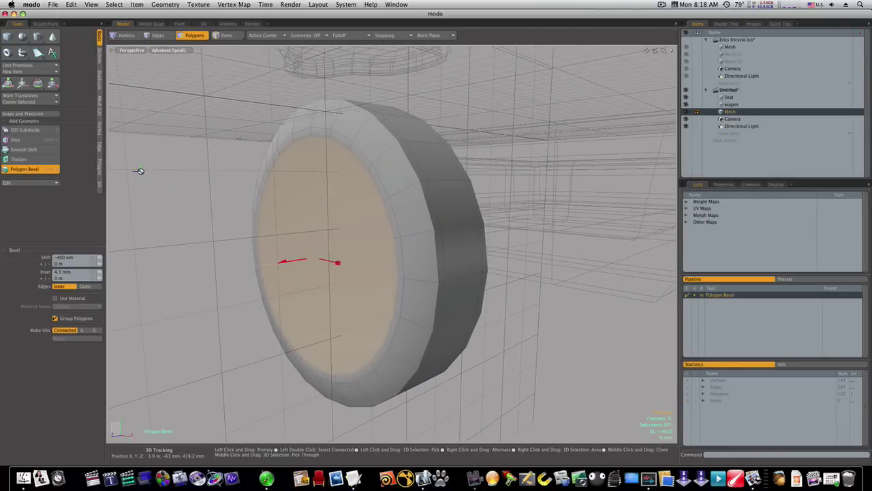
drag(339, 262, 340, 263)
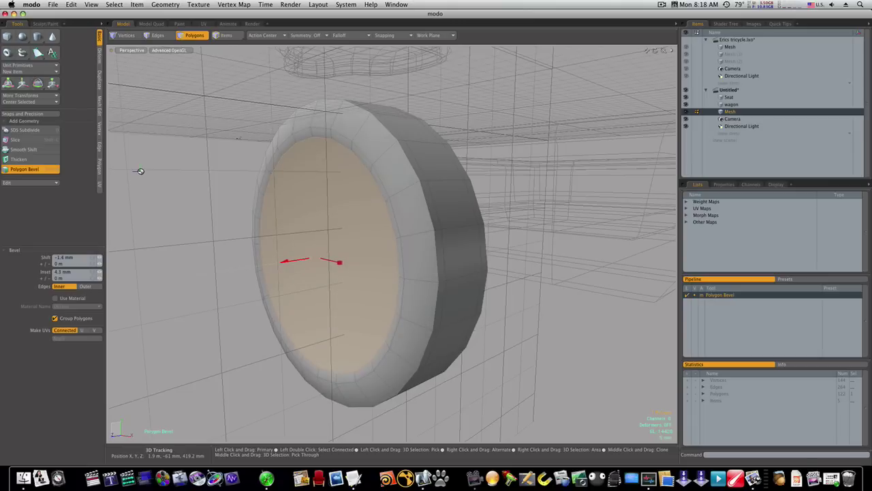
mouse_move(302, 284)
alt+mouse_down()
mouse_move(327, 284)
mouse_move(301, 284)
alt+mouse_up()
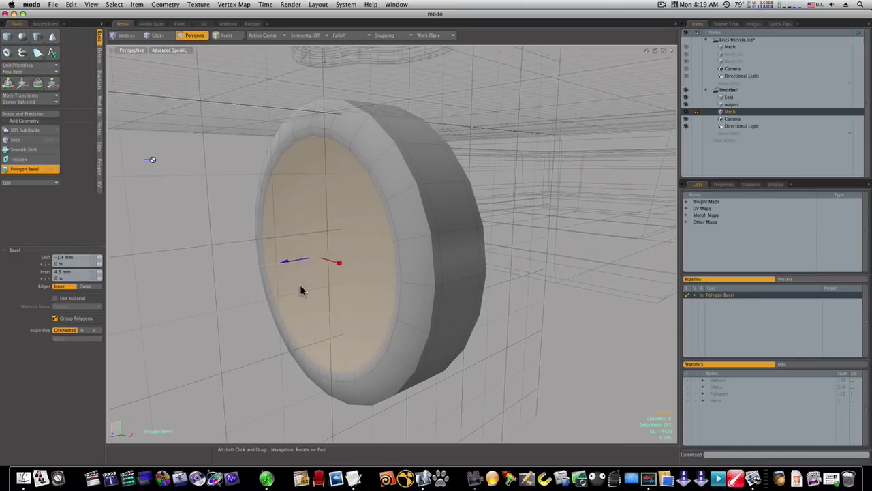
- Bevel the face straight inward with a shift of about -4.8 mm to recess it inside the tire
shift+click(545, 306)
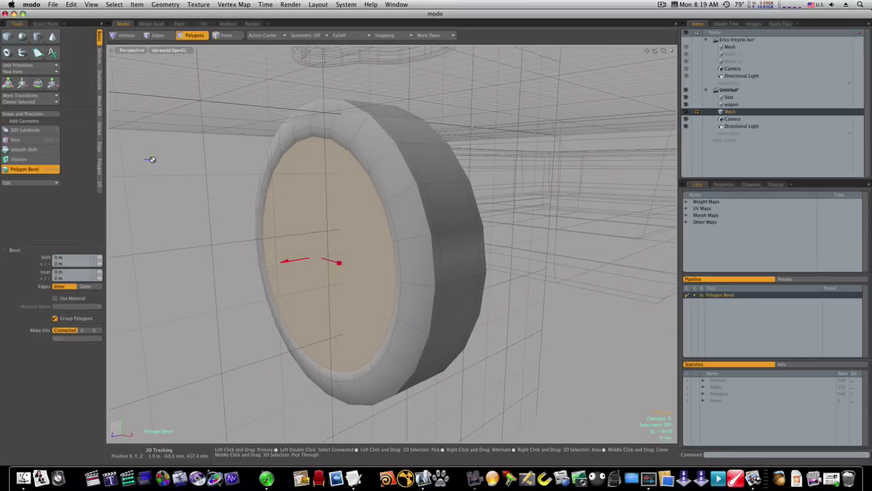
drag(281, 261, 294, 259)
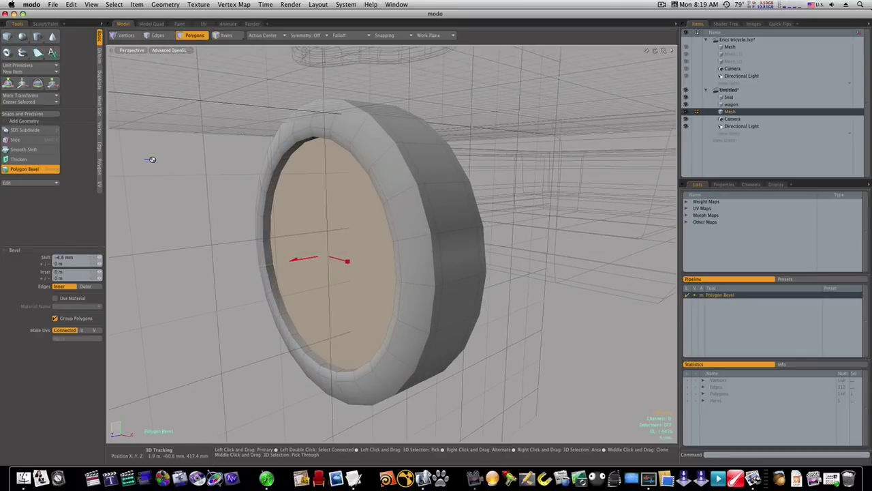
key(space)
- Inset the recessed face by about 14.2 mm without any shift
key(b)
drag(152, 160, 151, 160)
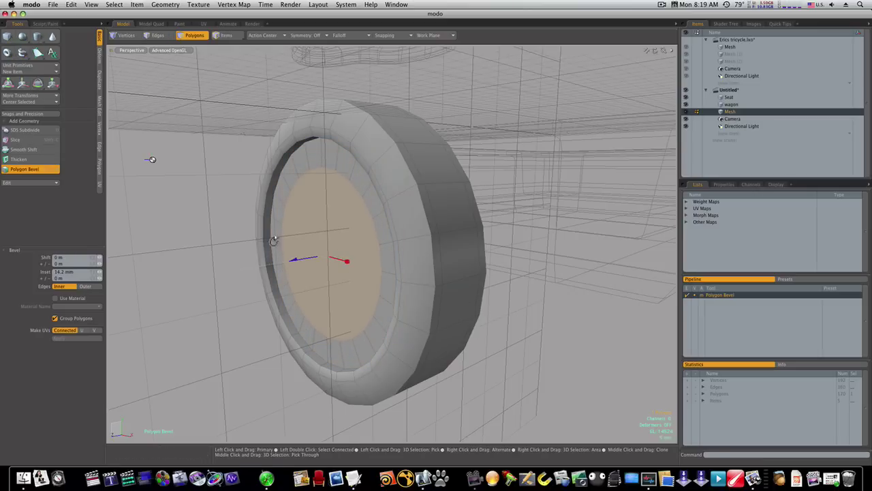
alt+drag(273, 241, 329, 248)
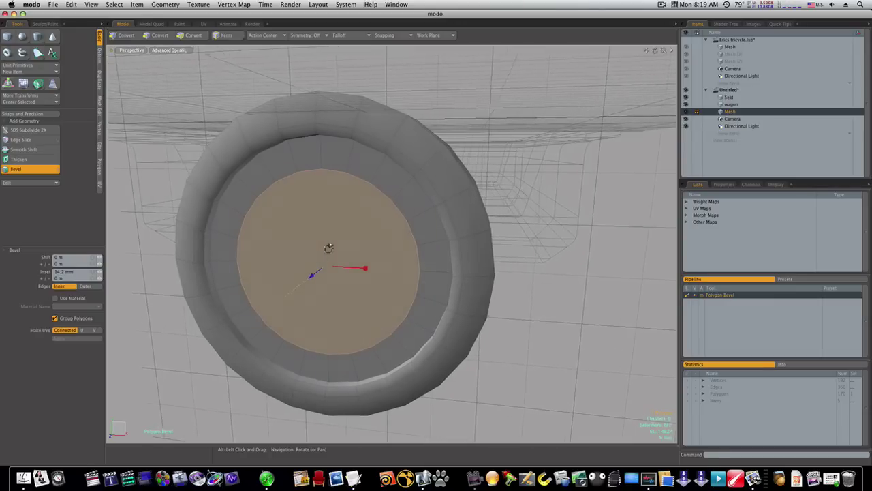
drag(313, 276, 309, 278)
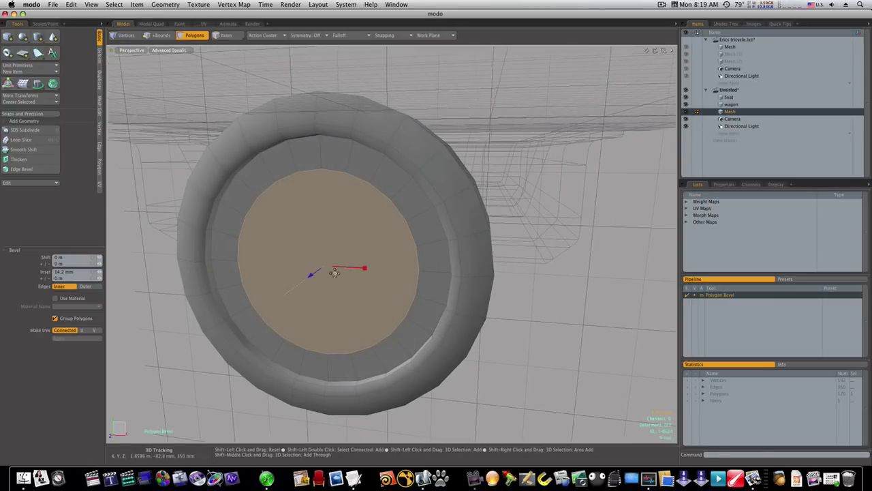
- Bevel the inner face outward with a shift of about 8 mm and an inset of about 3.84 mm
shift+click(463, 252)
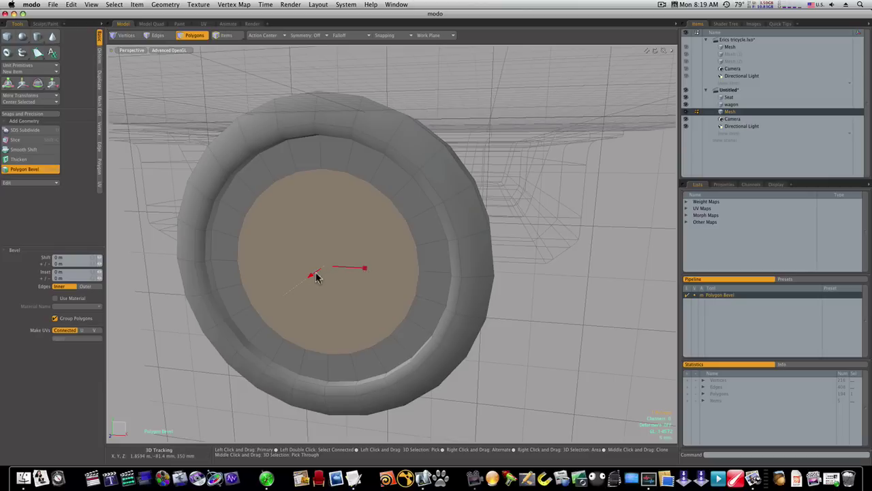
mouse_move(315, 277)
mouse_down()
mouse_move(336, 275)
mouse_move(286, 276)
mouse_move(283, 260)
mouse_move(270, 263)
mouse_up()
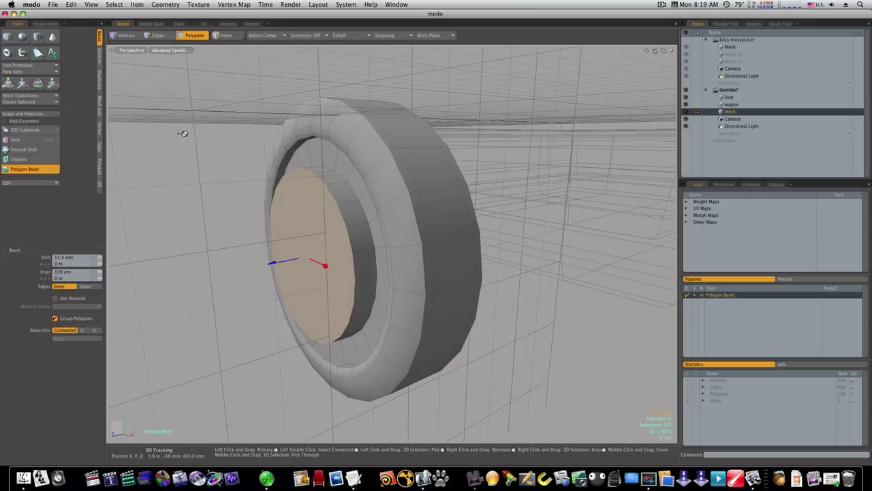
drag(183, 133, 183, 133)
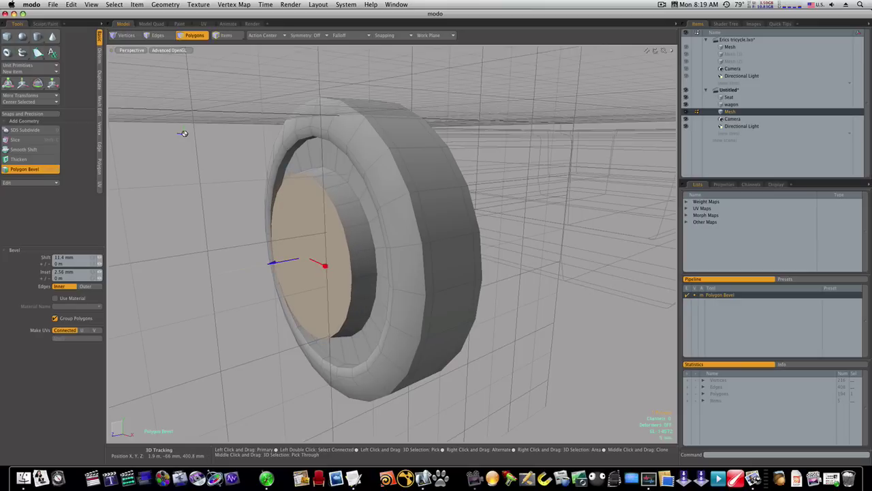
drag(307, 257, 298, 262)
drag(184, 133, 184, 133)
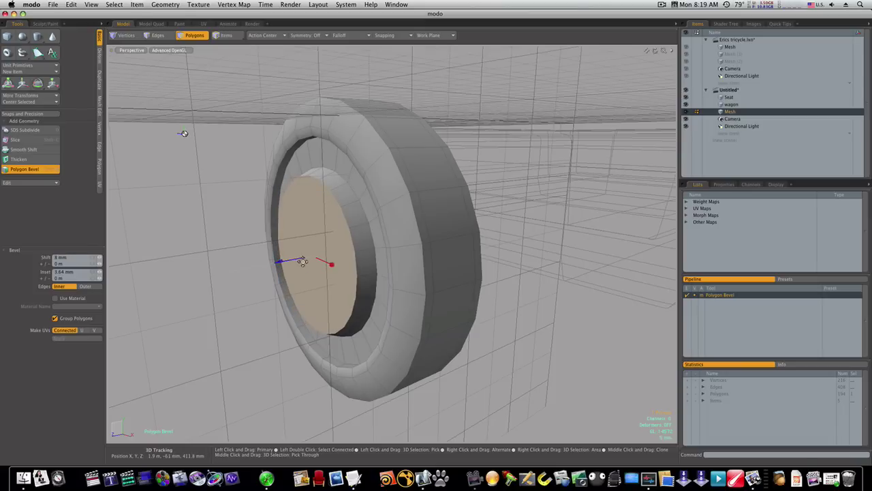
- Inset the raised face by about 23.8 mm to leave a small circular hub face at the center
shift+click(297, 270)
drag(330, 270, 351, 270)
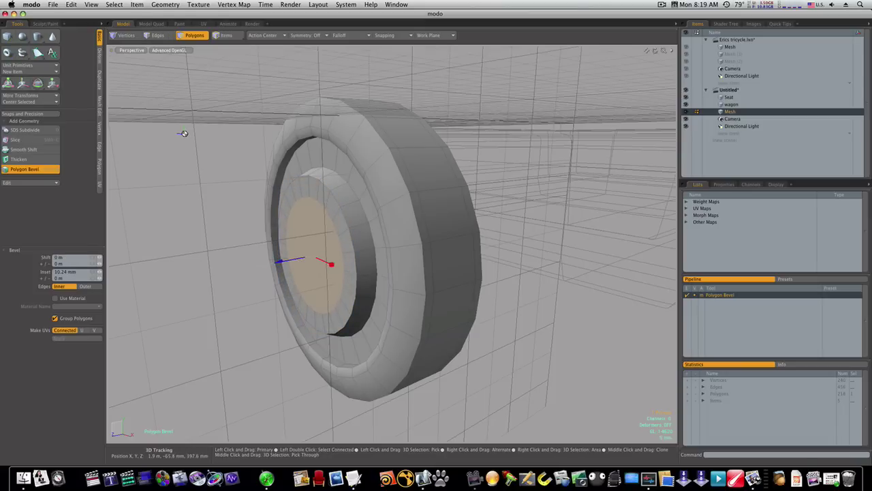
drag(184, 133, 184, 133)
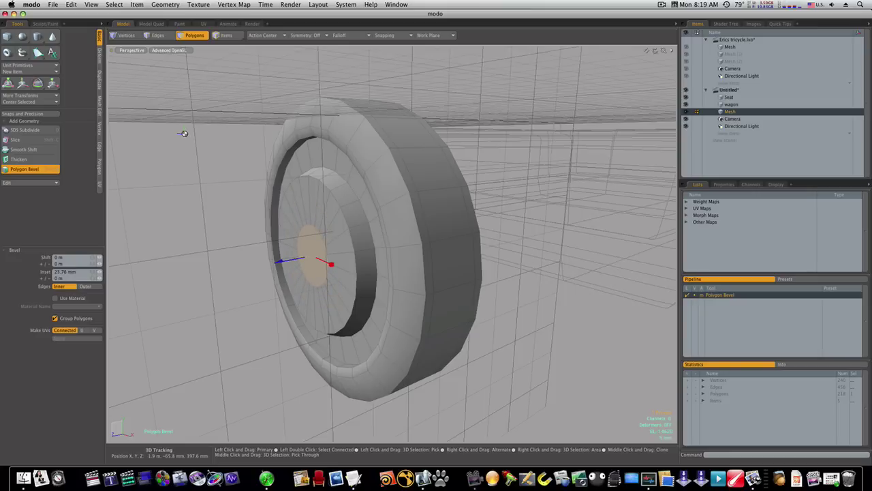
- Bevel the small center face outward into a protruding hub and finish the bevel
shift+click(230, 227)
drag(290, 260, 389, 279)
key(space)
- Preview the wheel as a smooth subdivision surface and return it to plain polygons
click(242, 258)
key(Tab)
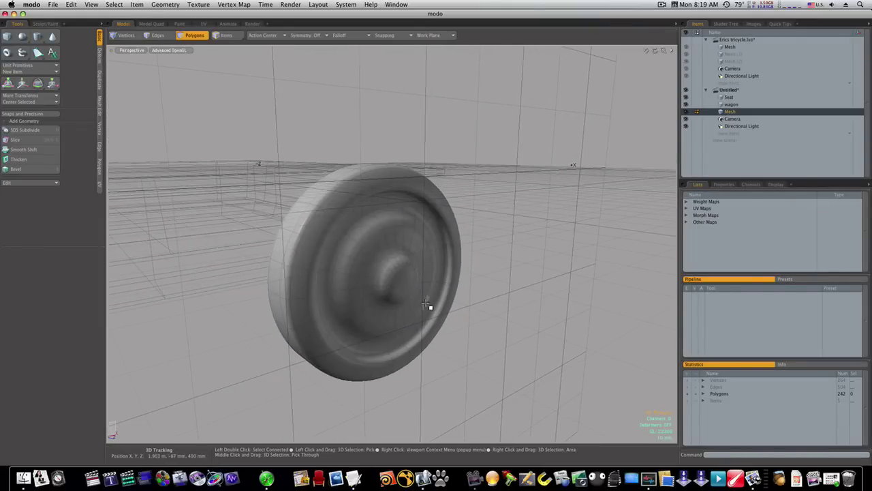
key(Tab)
- Loop-slice the hub's side wall with two symmetrical loops at about 13 % from its edges
ctrl+alt+drag(390, 280, 518, 292)
drag(368, 235, 343, 309)
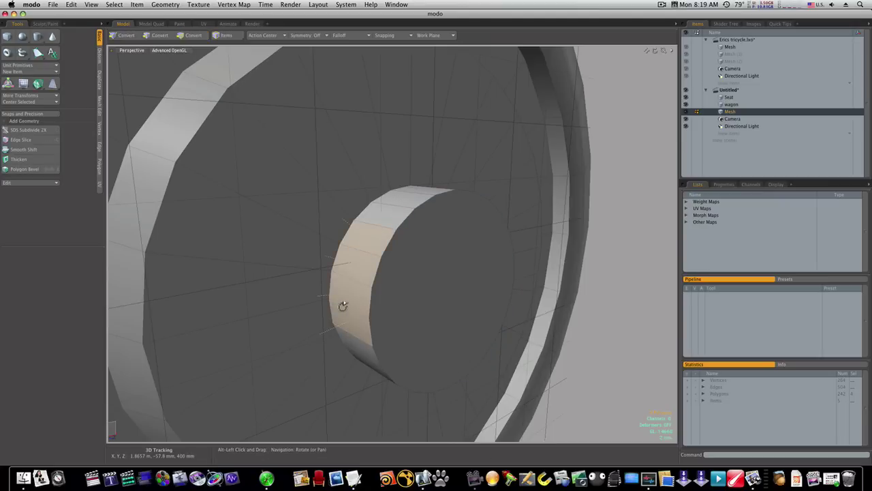
key(alt+c)
click(355, 243)
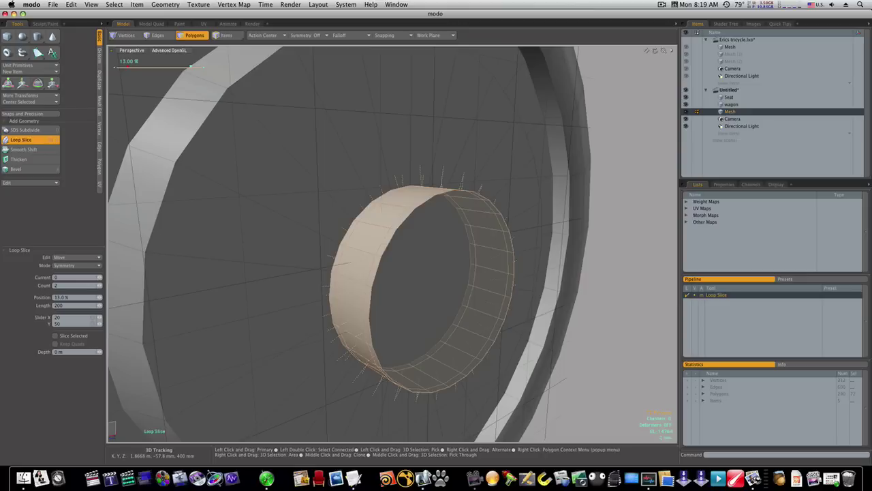
key(q)
click(338, 259)
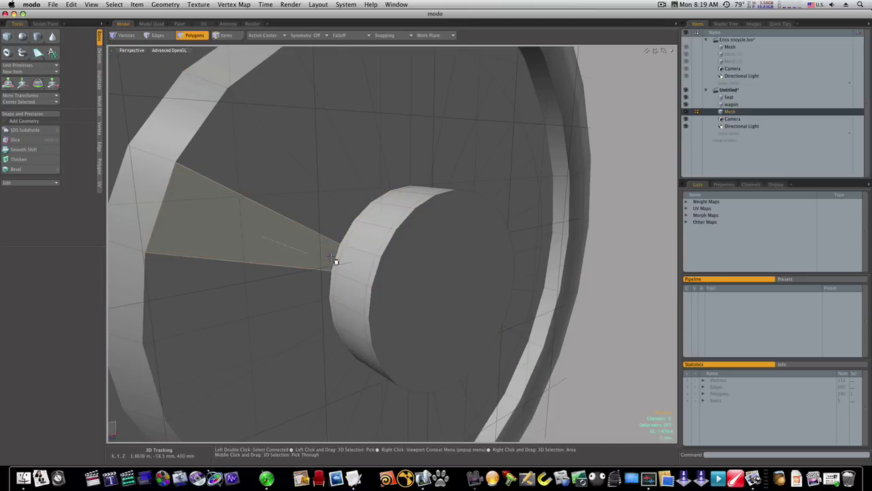
- Inset the hub's front face repeatedly by 1.32 mm to add concentric rings around its center, and finish the bevel
ctrl+alt+drag(339, 261, 193, 260)
alt+drag(383, 296, 366, 276)
click(361, 272)
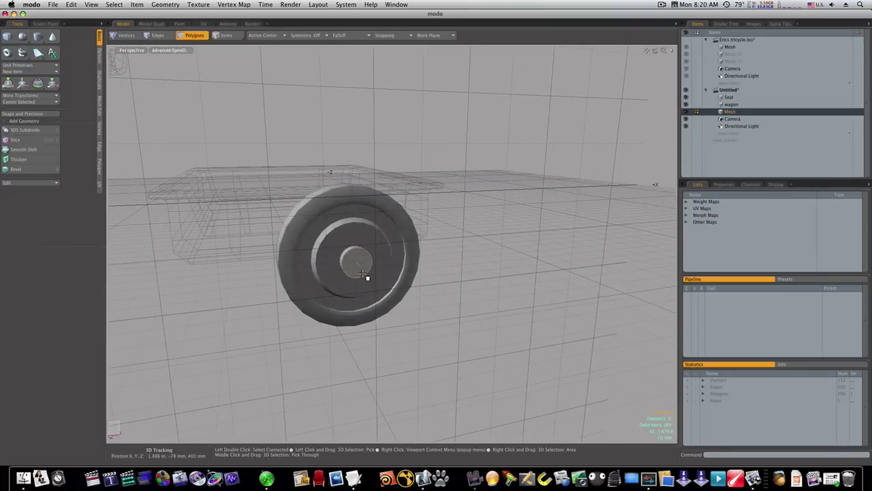
click(361, 272)
key(b)
ctrl+alt+drag(362, 264, 452, 270)
mouse_move(380, 250)
mouse_down()
mouse_move(352, 252)
mouse_move(368, 261)
mouse_up()
shift+click(380, 256)
key(shift)
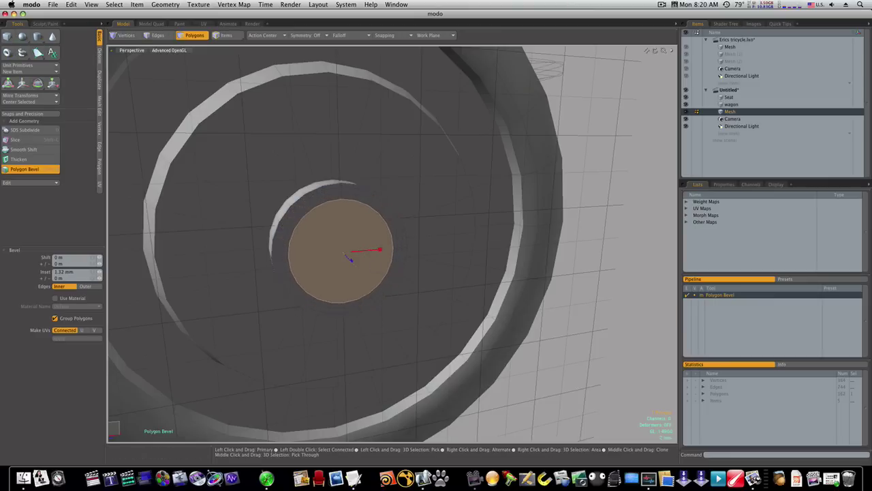
shift+click(374, 264)
shift+click(374, 264)
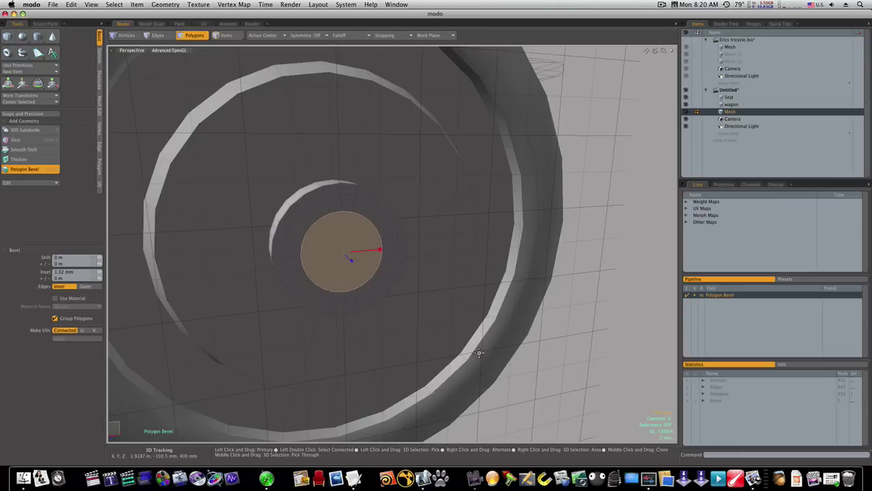
scroll(471, 347, down, 5)
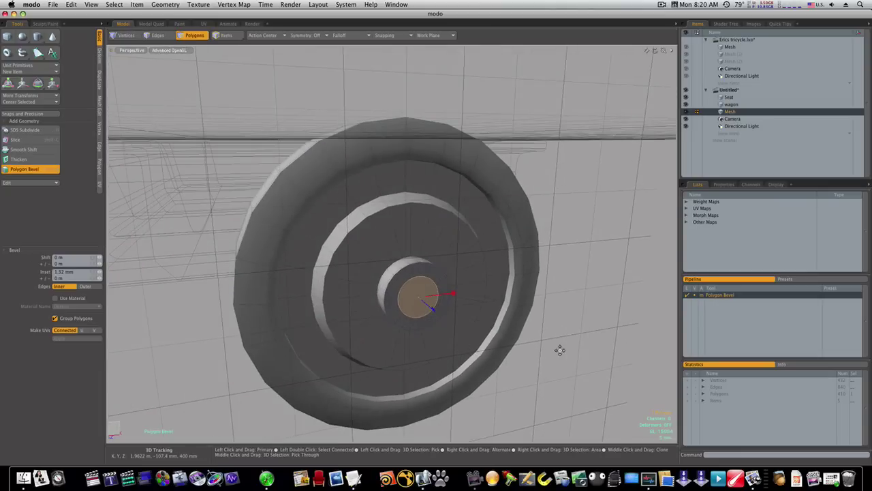
key(Escape)
key(Escape)
- Loop-slice the side wall of the raised disc around the hub with two symmetrical loops at 11 %
alt+drag(528, 352, 405, 349)
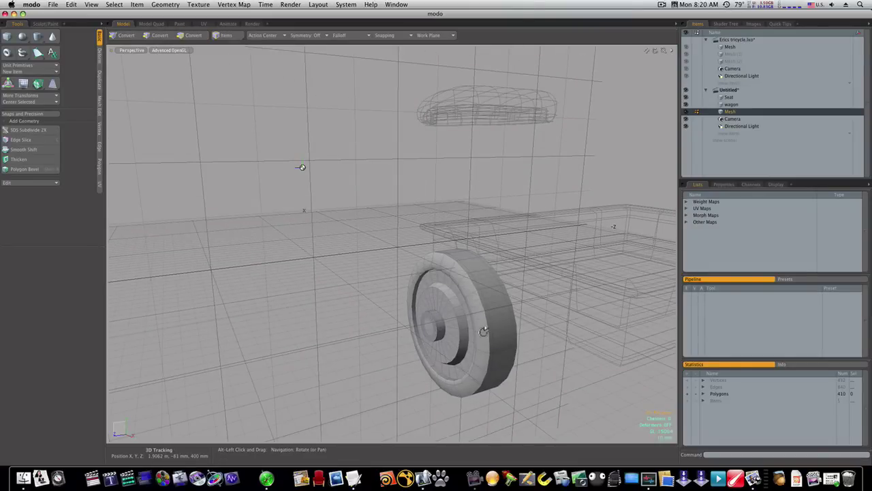
alt+drag(408, 303, 447, 310)
key(Tab)
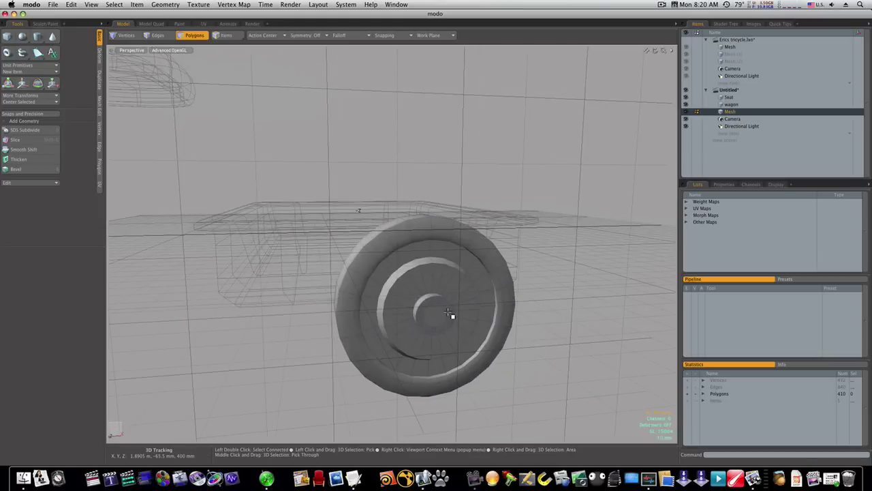
scroll(408, 291, up, 4)
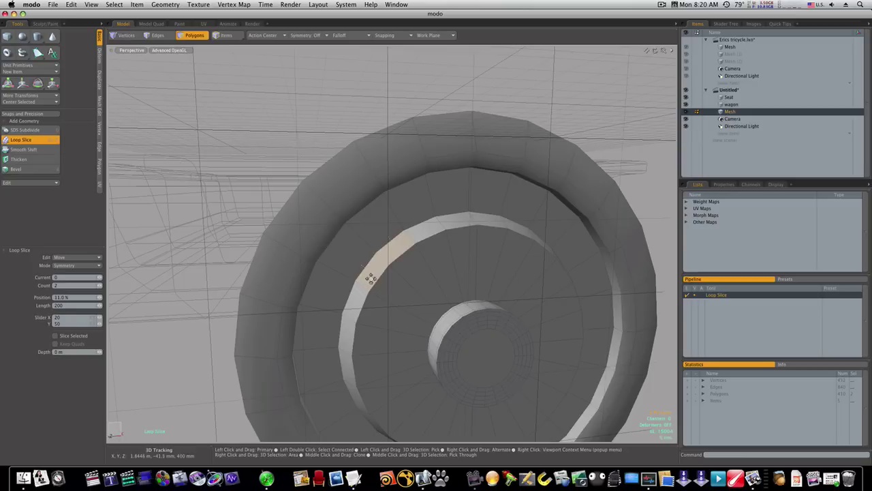
double_click(369, 278)
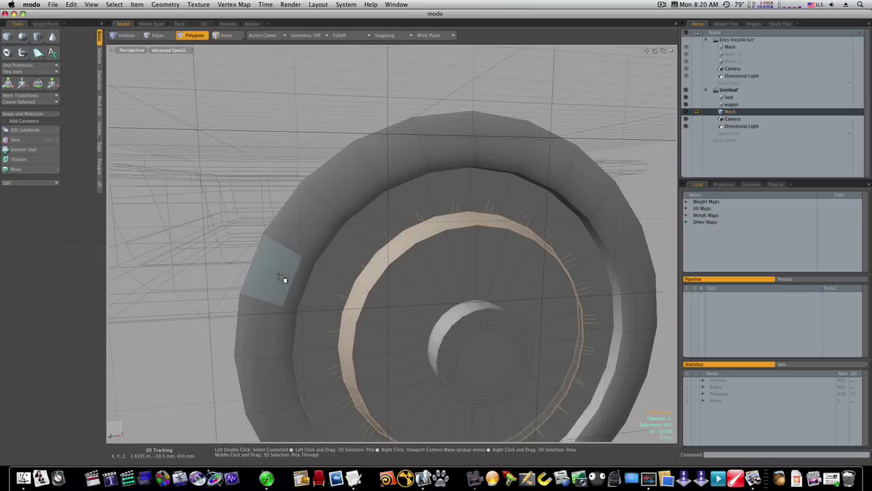
click(187, 253)
- Preview the wheel as a smooth subdivision surface and examine the edges between tire, disc and hub up close
key(Tab)
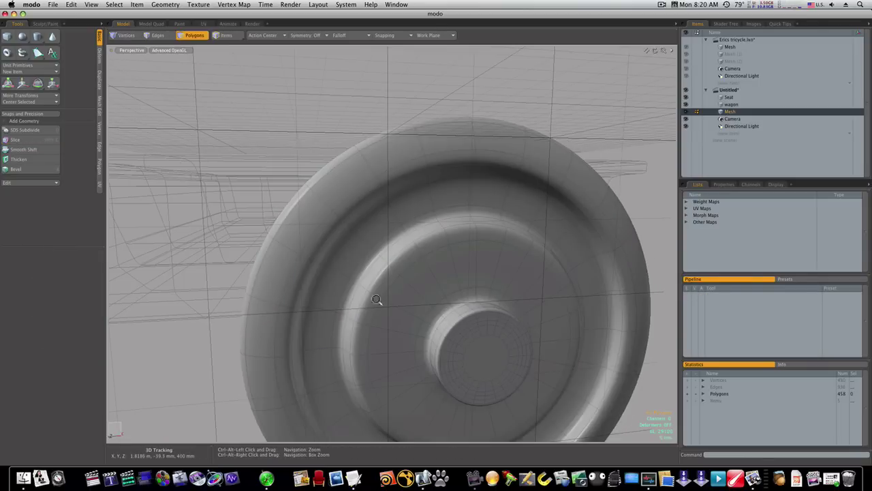
alt+drag(393, 302, 294, 302)
ctrl+alt+drag(451, 324, 482, 307)
key(Tab)
key(Tab)
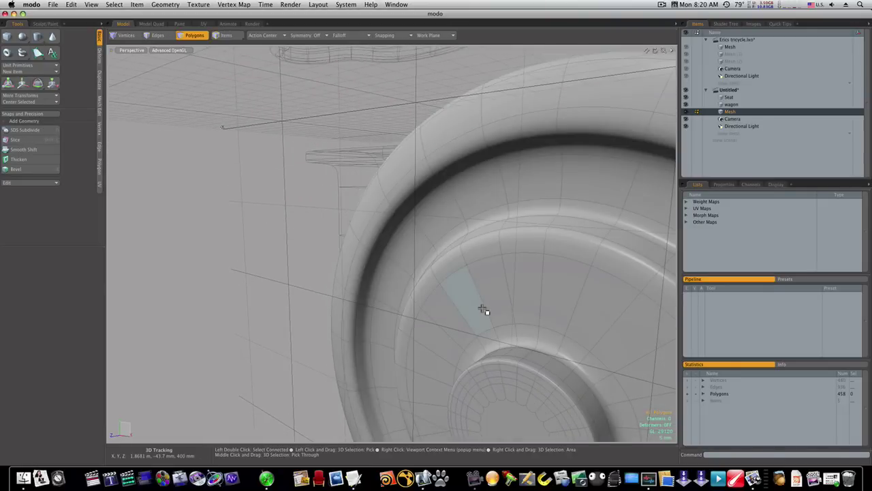
- Loop-slice the tire's inner wall in the plain polygon mesh with two symmetrical loops at 11 %
key(Tab)
drag(382, 239, 378, 266)
key(alt+c)
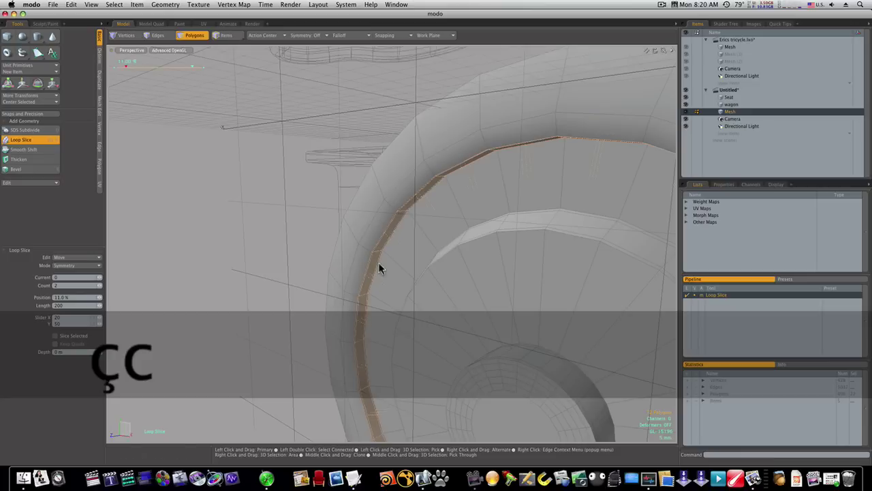
key(space)
- Turn the wheel into a smooth subdivision surface and select all of its polygons for duplication
key(Tab)
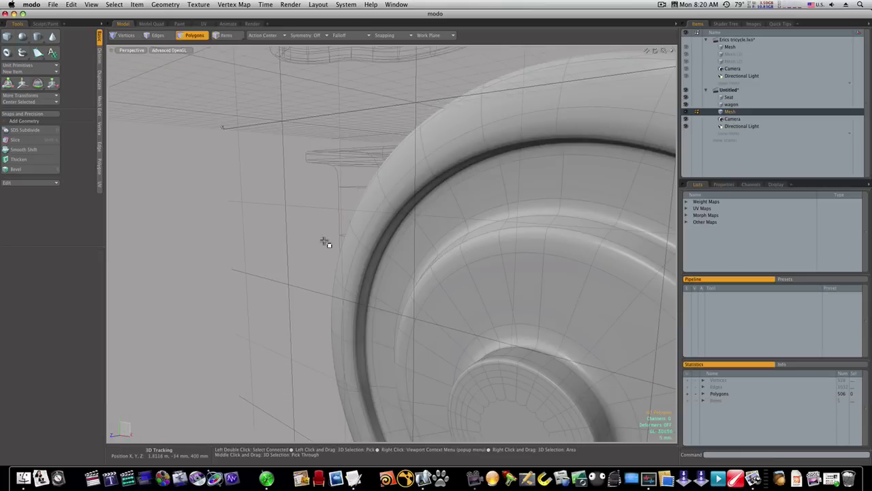
alt+drag(341, 244, 416, 292)
mouse_move(499, 296)
alt+shift+mouse_down()
mouse_move(438, 284)
mouse_move(497, 282)
alt+shift+mouse_up()
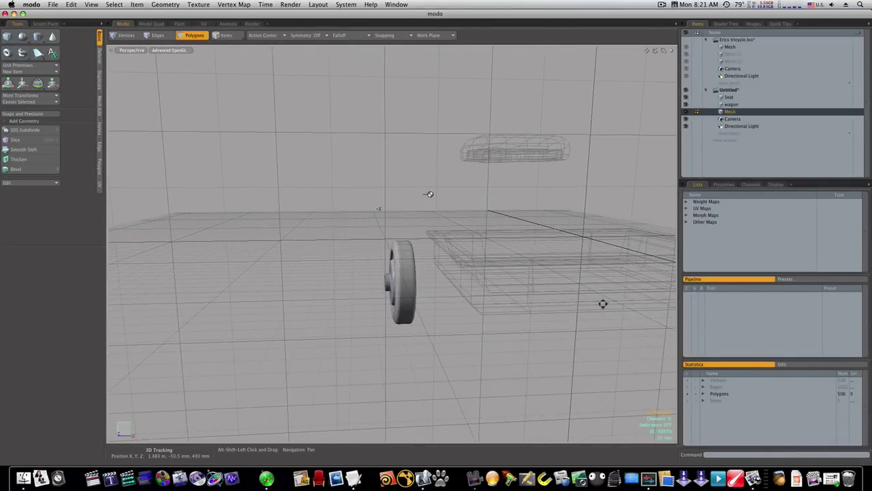
alt+shift+drag(603, 302, 563, 306)
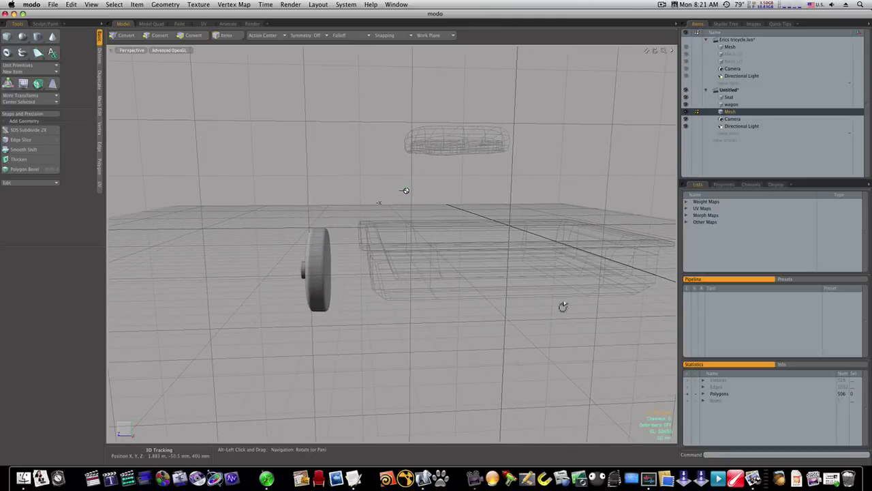
double_click(308, 293)
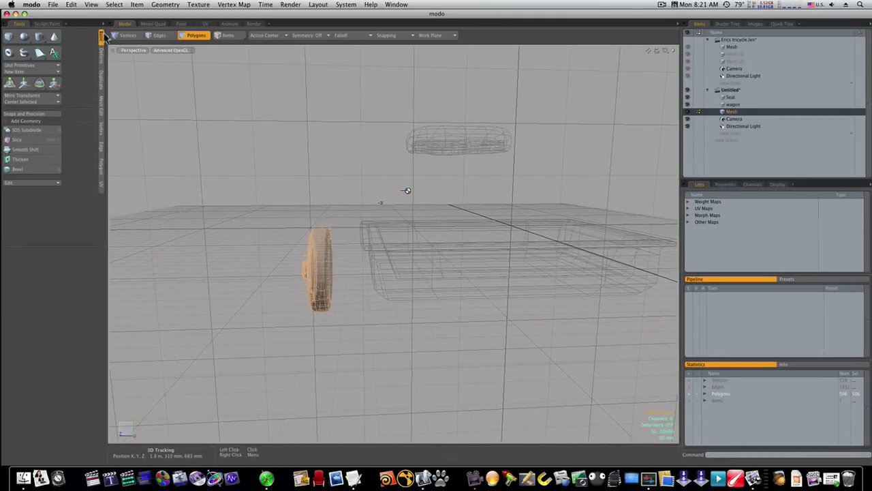
click(102, 81)
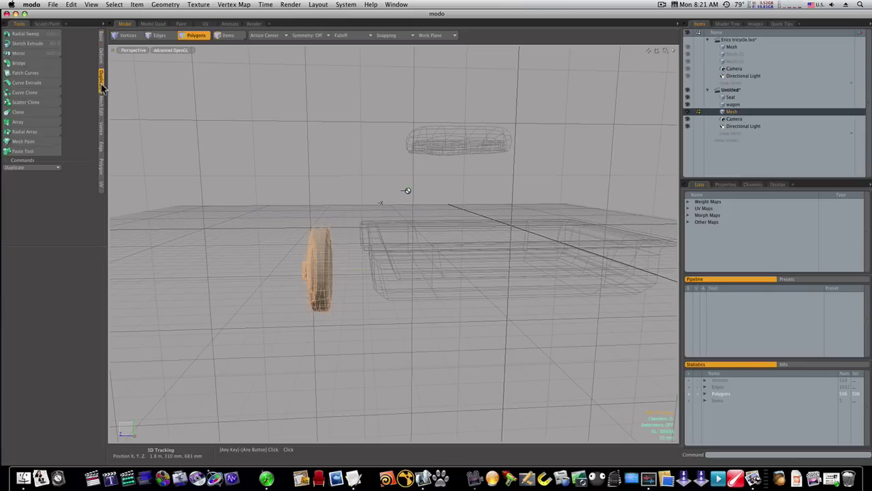
- Try cloning the wheel five times with a Z offset of -82 mm, and undo the clones
click(38, 113)
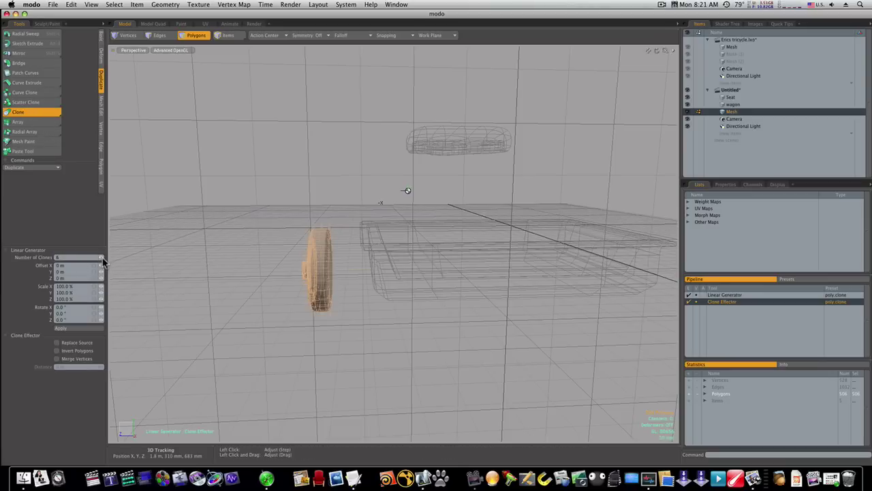
click(155, 255)
drag(141, 252, 199, 251)
click(191, 252)
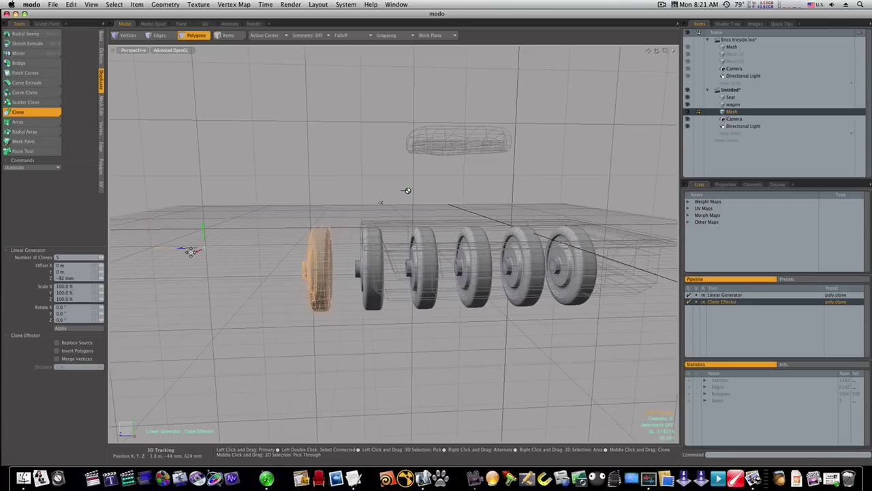
key(super+z)
key(super+z)
key(super+z)
key(super+z)
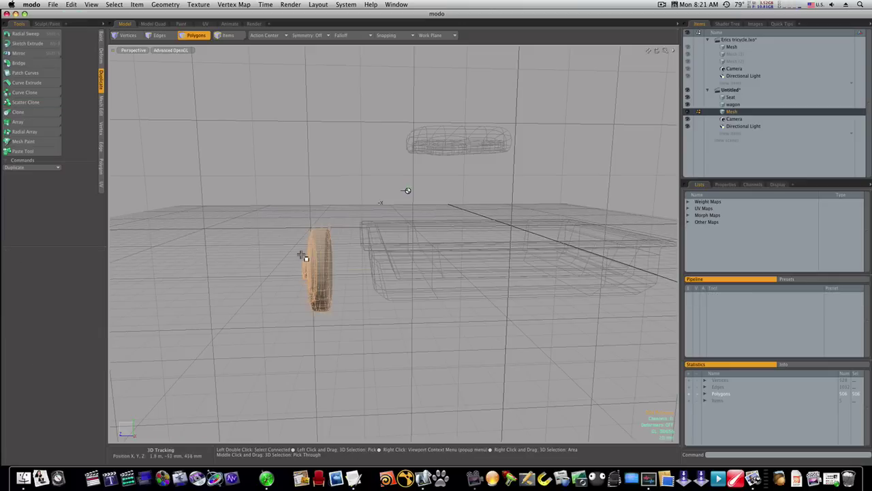
- Mirror the wheel across the Z axis, positioning the mirror center so the copy sits on the wagon's opposite side
click(276, 246)
click(317, 252)
click(49, 54)
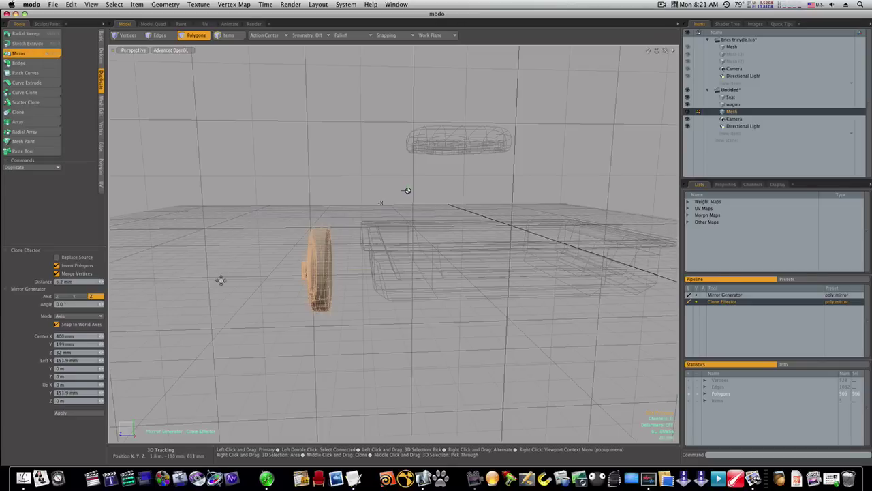
drag(221, 280, 145, 296)
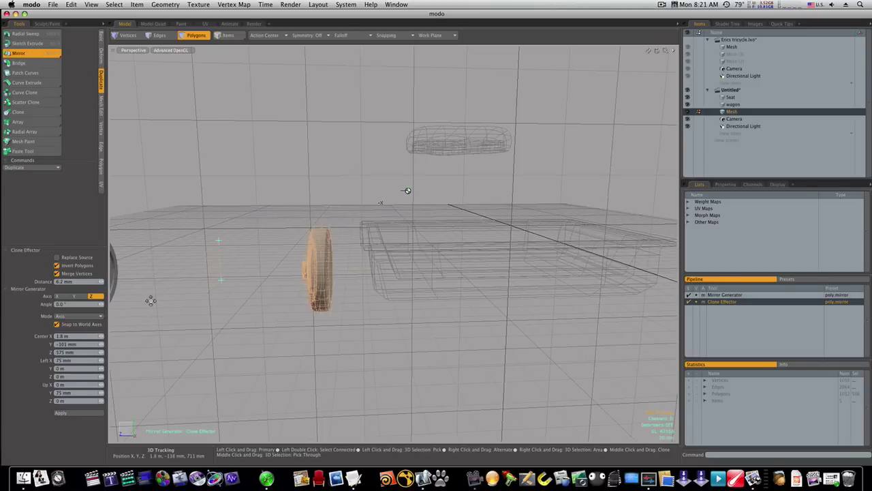
drag(223, 285, 484, 329)
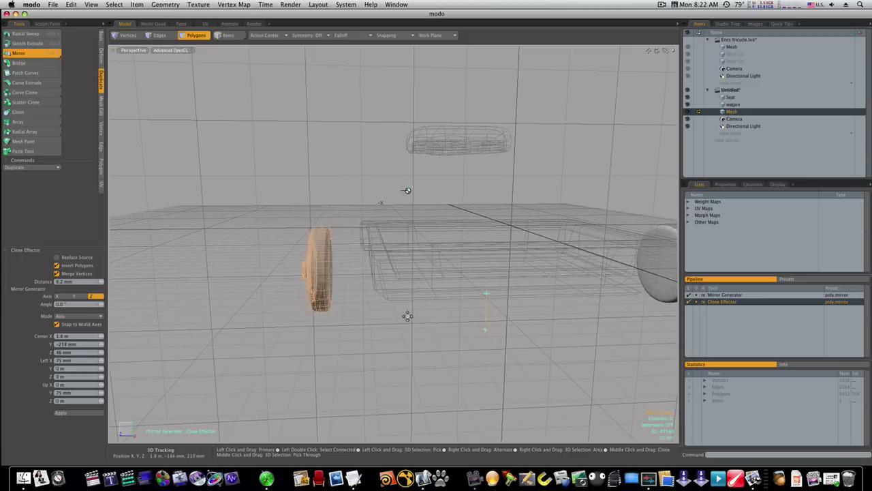
alt+drag(522, 318, 432, 292)
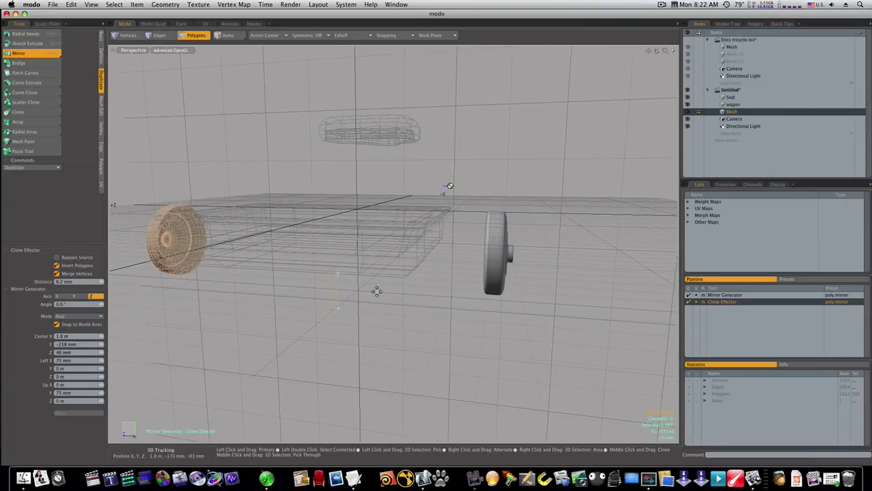
drag(338, 273, 139, 294)
alt+drag(365, 285, 310, 286)
alt+drag(395, 282, 236, 283)
key(space)
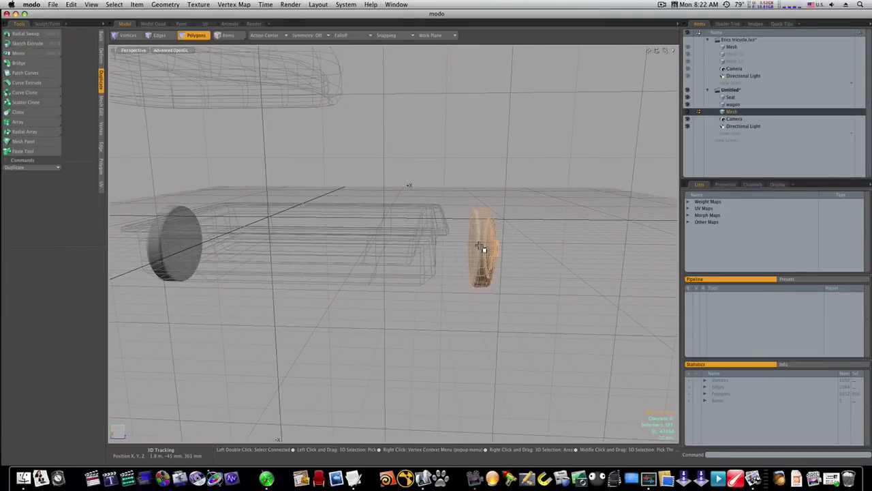
- Move the selected original wheel closer to the side of the wagon and clear the selection
key(w)
drag(504, 249, 293, 233)
key(space)
key(Escape)
- Select both complete wheels and lower them together until they sit mostly below the wagon body
key(3)
double_click(332, 248)
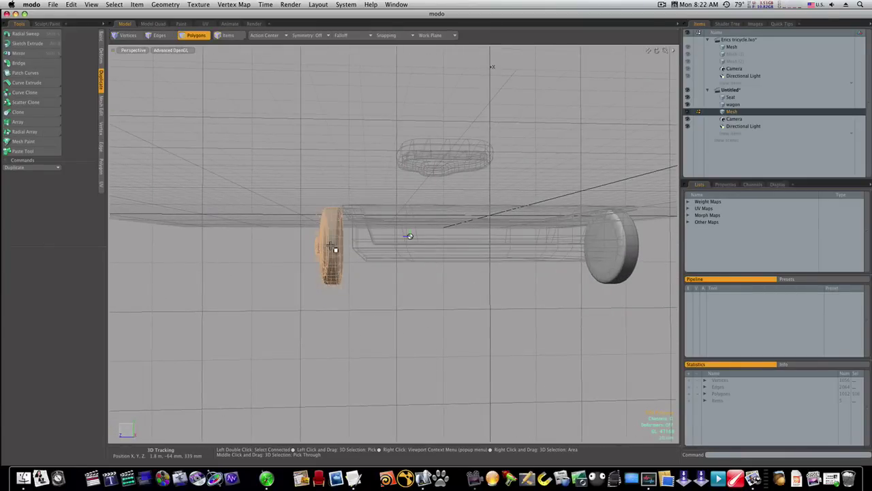
shift+double_click(613, 248)
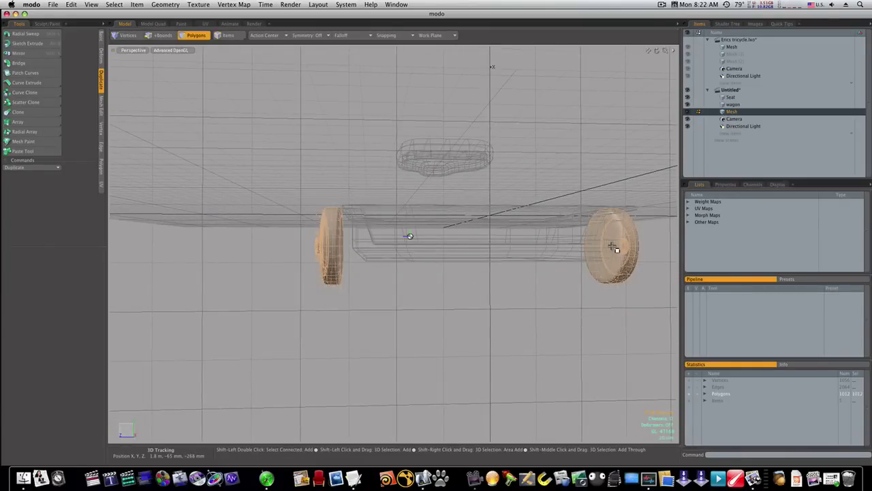
key(w)
drag(475, 231, 475, 275)
key(Escape)
key(Escape)
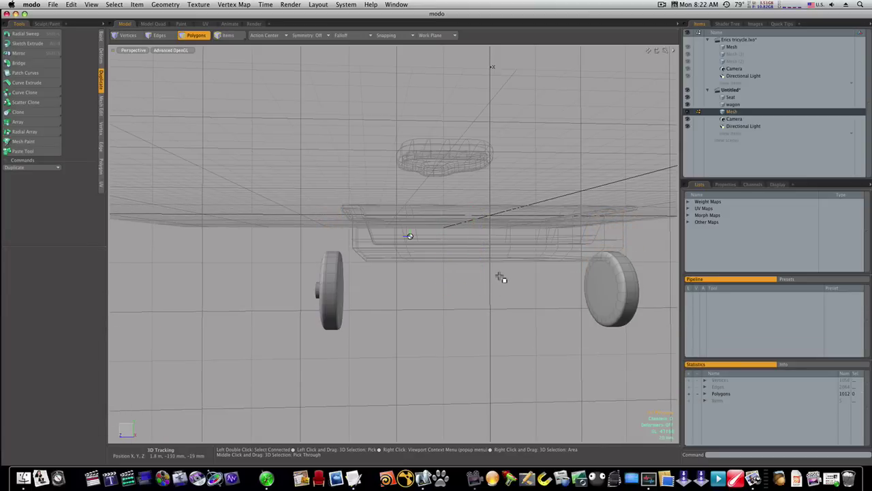
- Select the flat inner faces of both wheels and inset them slightly with a polygon bevel
alt+drag(466, 291, 361, 288)
click(361, 288)
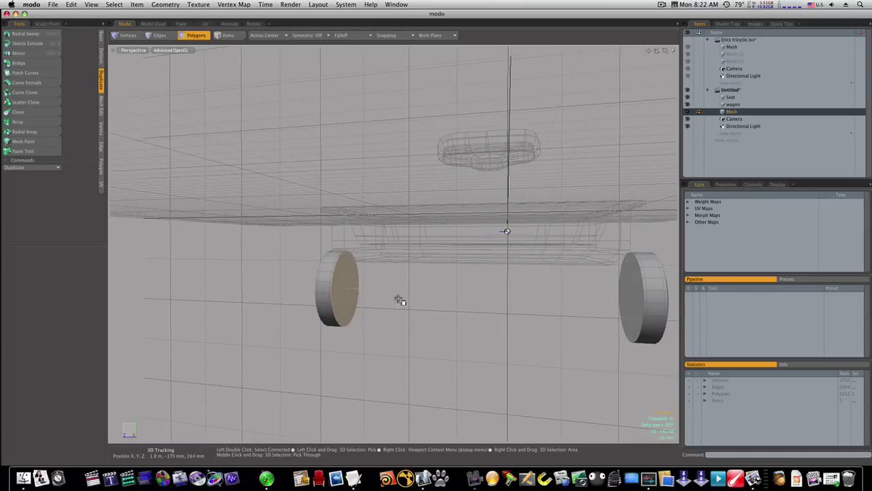
click(645, 302)
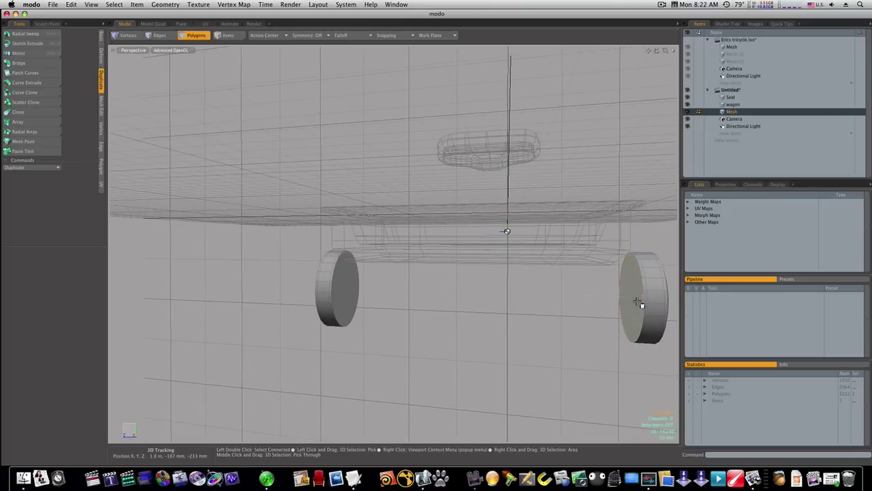
shift+click(352, 297)
key(b)
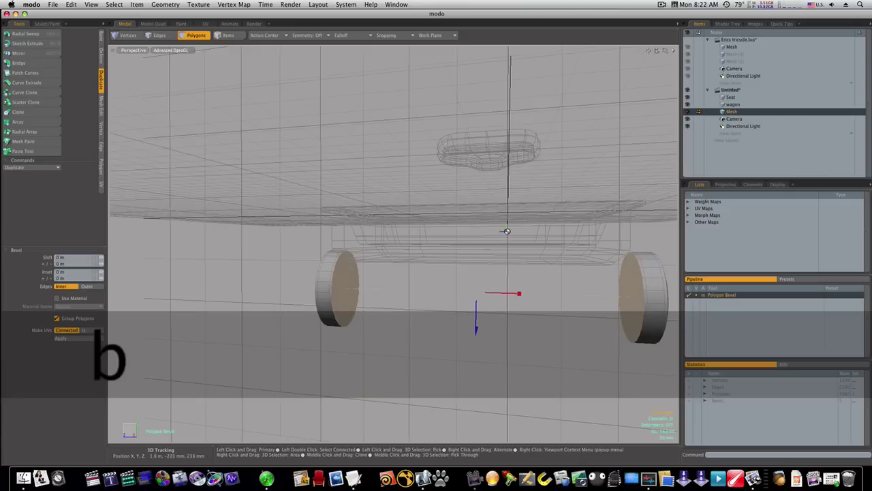
drag(518, 293, 516, 293)
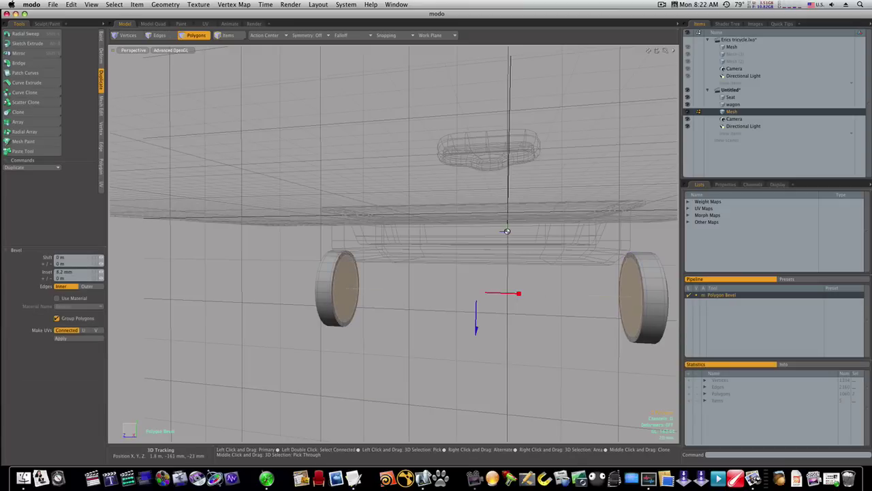
- Inset both inner faces repeatedly by 13.8 mm and once by 3.6 mm, leaving small axle-sized circles at their centers
shift+click(508, 312)
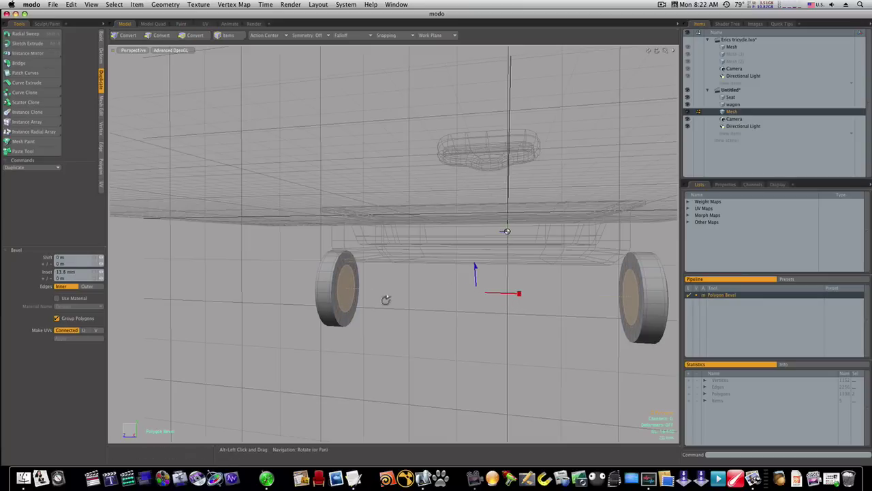
ctrl+alt+drag(372, 302, 353, 304)
middle_click(420, 295)
middle_click(420, 295)
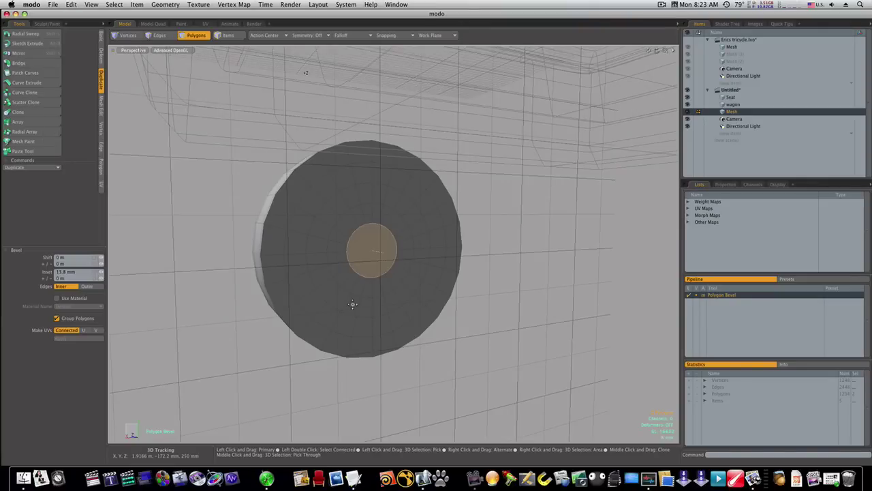
shift+click(432, 265)
ctrl+alt+drag(420, 257, 487, 293)
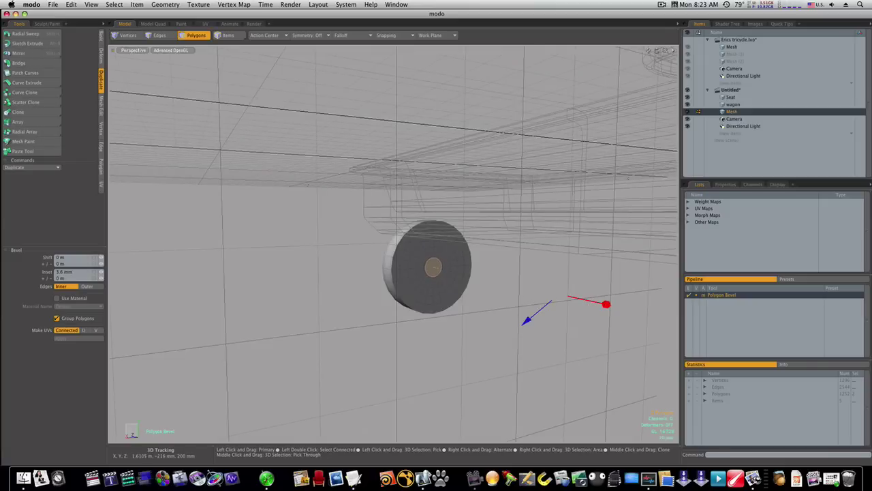
alt+drag(514, 302, 557, 304)
key(q)
- Bridge the small central faces of the two wheels with one segment to form a connecting axle
alt+drag(505, 300, 513, 300)
click(19, 63)
ctrl+alt+drag(438, 333, 493, 335)
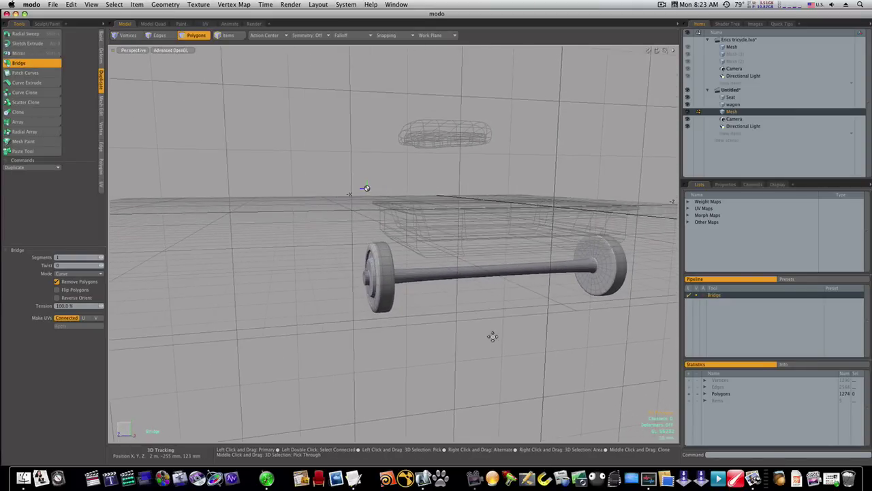
- Turn off subdivision smoothing on the wheel mesh and select adjacent long side polygons on the axle
alt+drag(542, 306, 499, 311)
ctrl+alt+drag(413, 287, 502, 289)
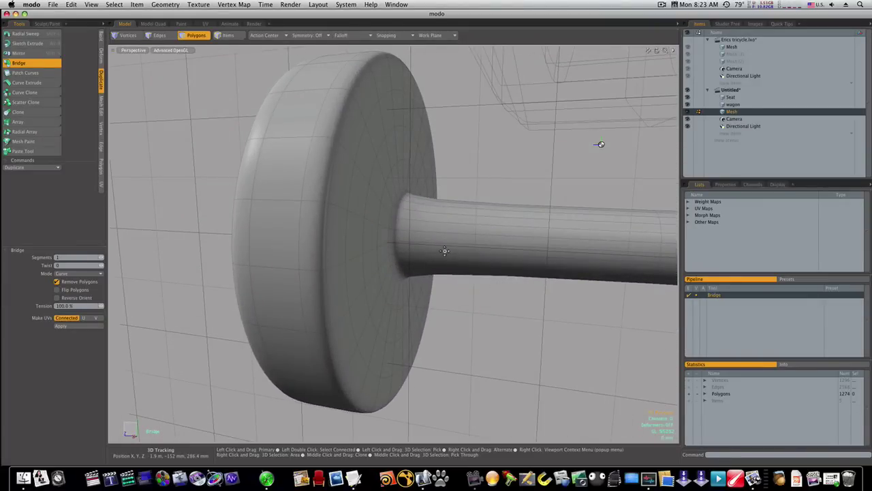
key(Tab)
key(space)
key(space)
key(space)
key(space)
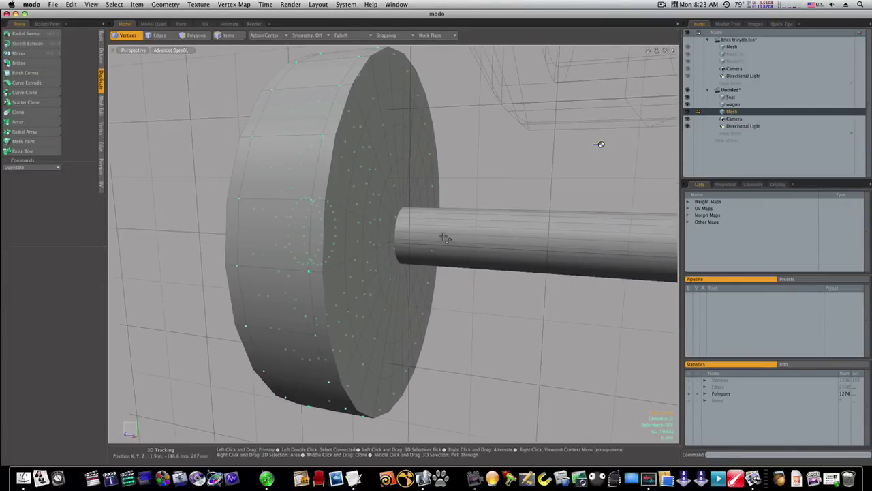
drag(443, 237, 450, 242)
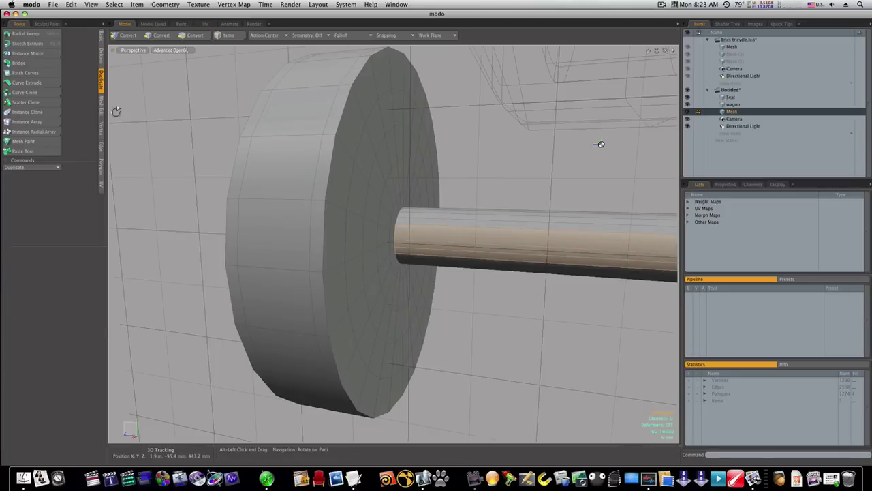
- Loop-slice the axle once in Free mode at 99.5% near the wheel and turn subdivision smoothing back on
key(alt+c)
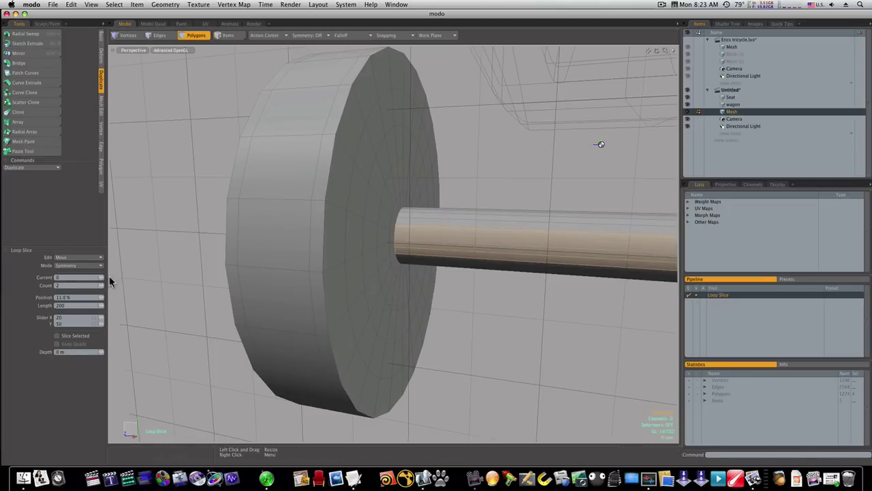
click(101, 265)
click(101, 261)
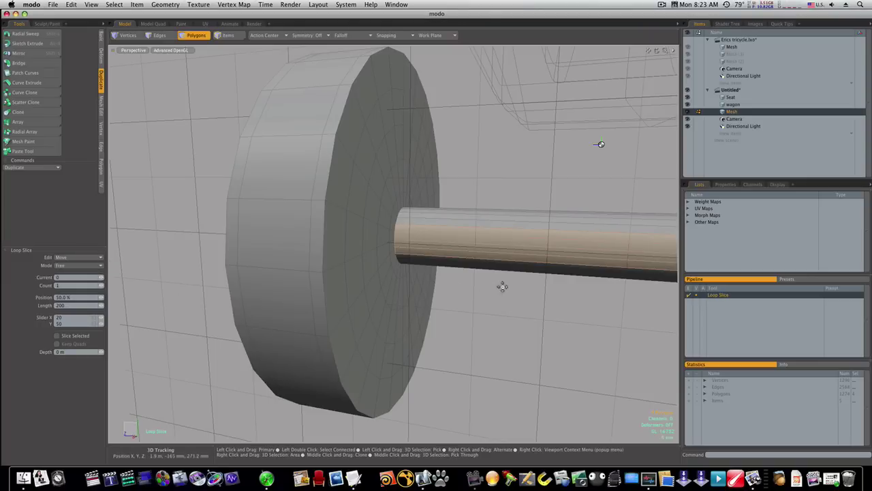
click(521, 284)
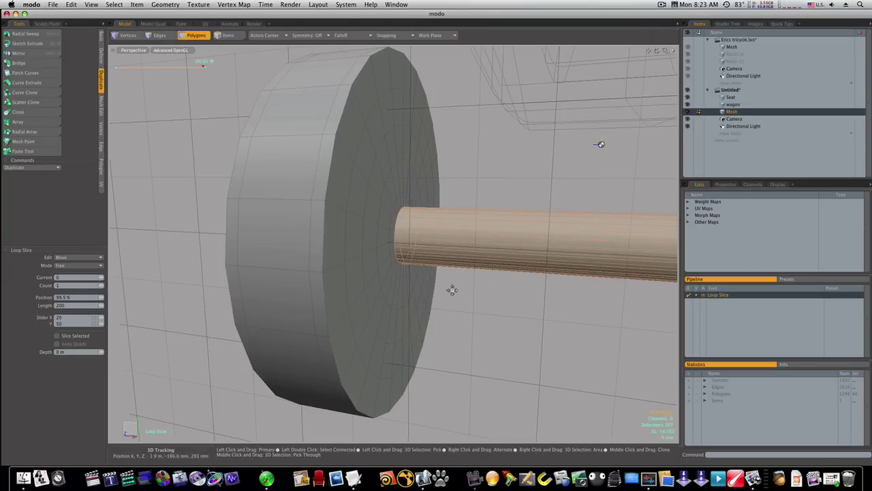
key(Escape)
key(Escape)
key(Tab)
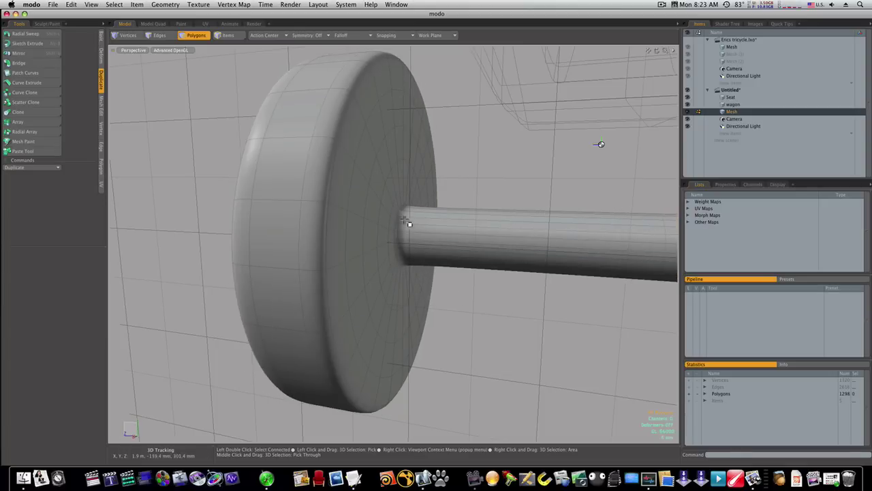
- Select the edge loop where the axle meets the wheel and apply a 66.5% edge weight
ctrl+alt+drag(457, 263, 495, 272)
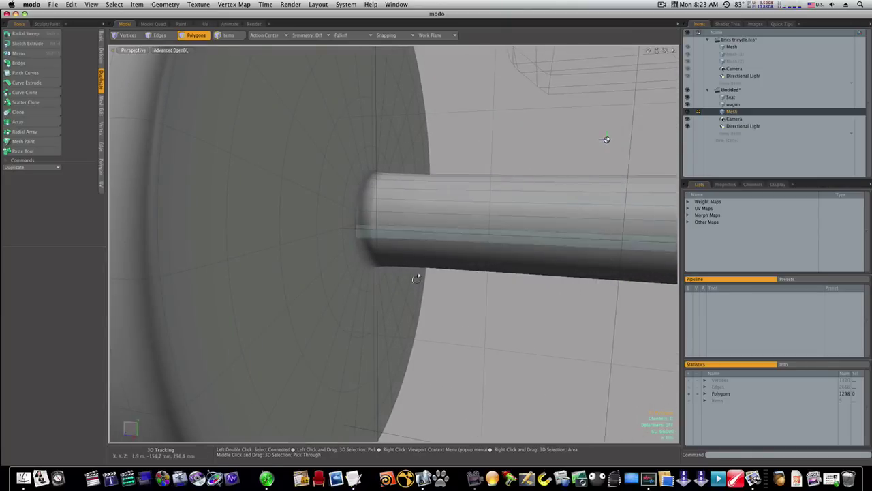
alt+drag(440, 298, 529, 279)
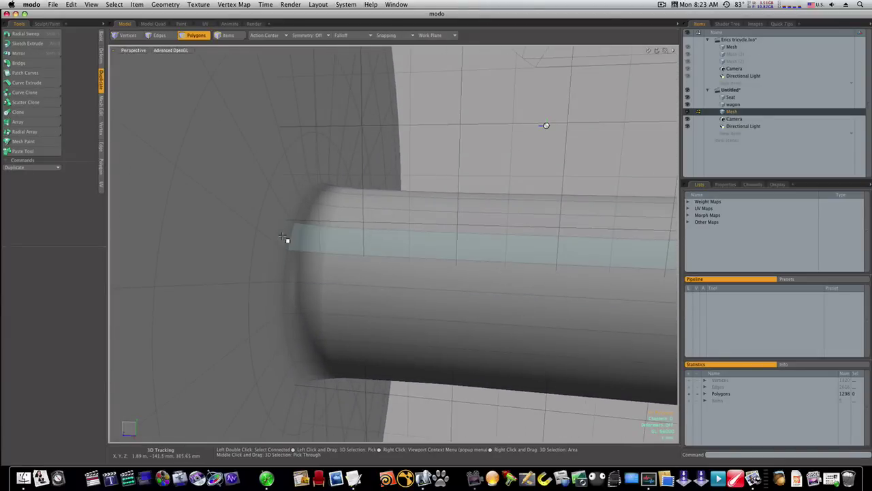
key(2)
double_click(292, 238)
click(232, 5)
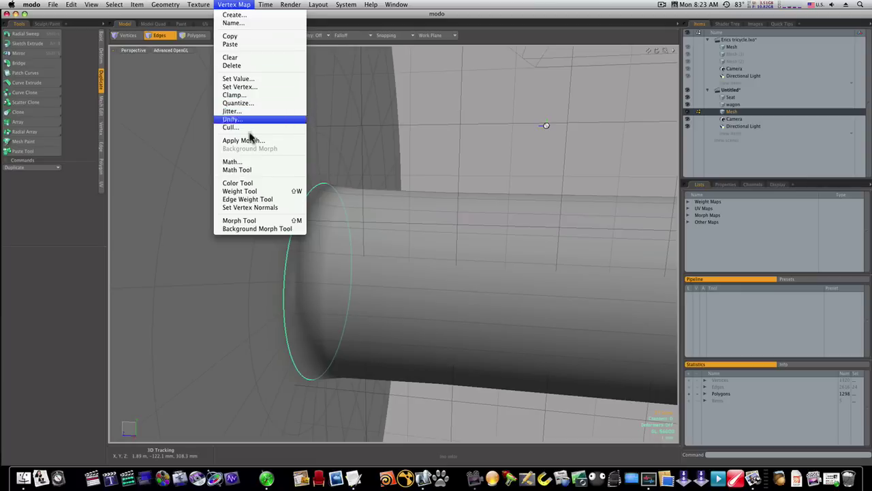
click(263, 199)
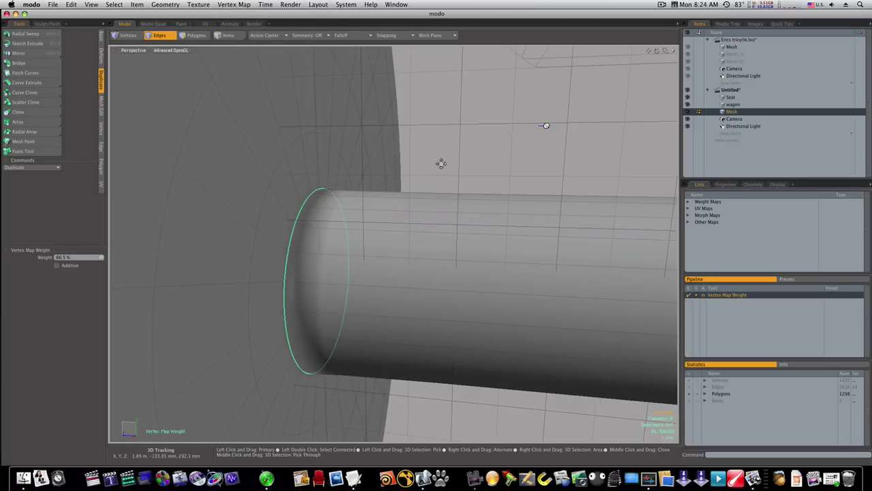
- Adjust the edge weight of the axle's end loop through negative and positive values until the corner is sharp, then clear the selection
key(q)
ctrl+alt+drag(443, 196, 268, 141)
alt+shift+drag(194, 233, 309, 210)
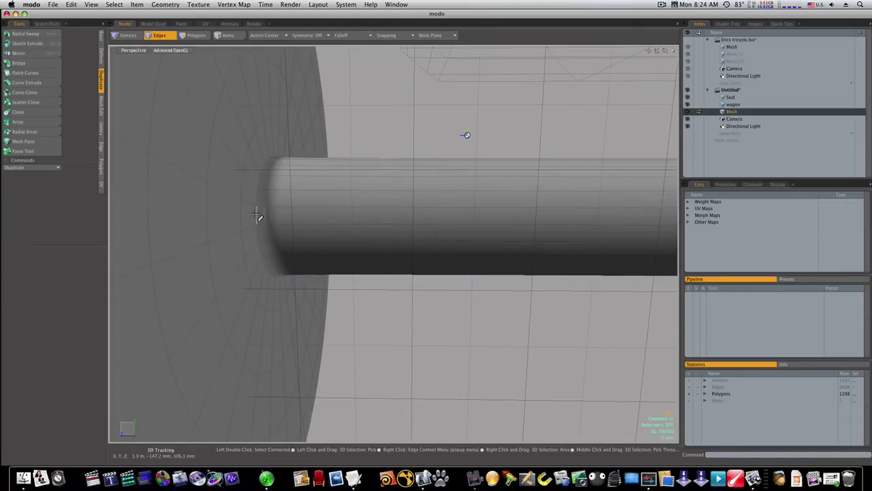
click(232, 4)
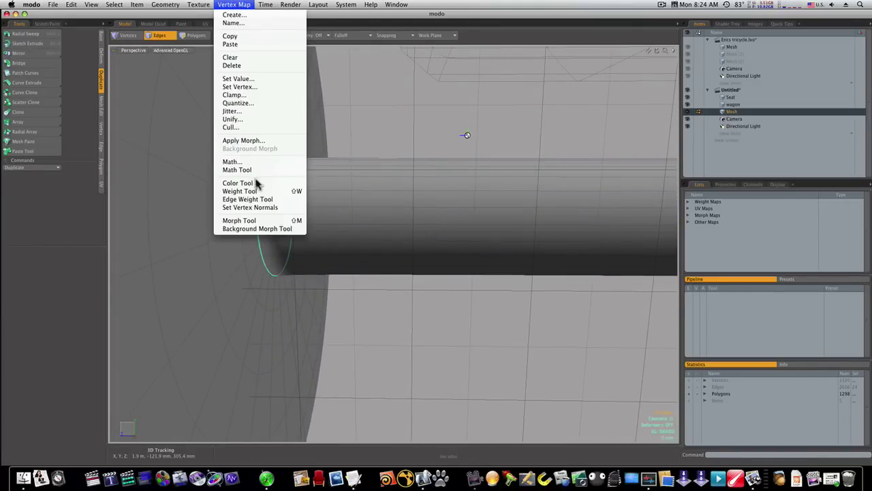
click(265, 200)
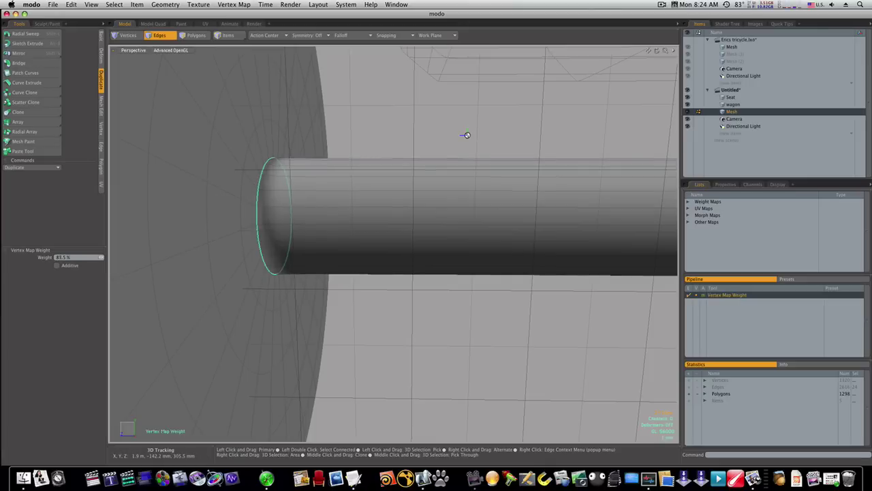
drag(467, 135, 399, 135)
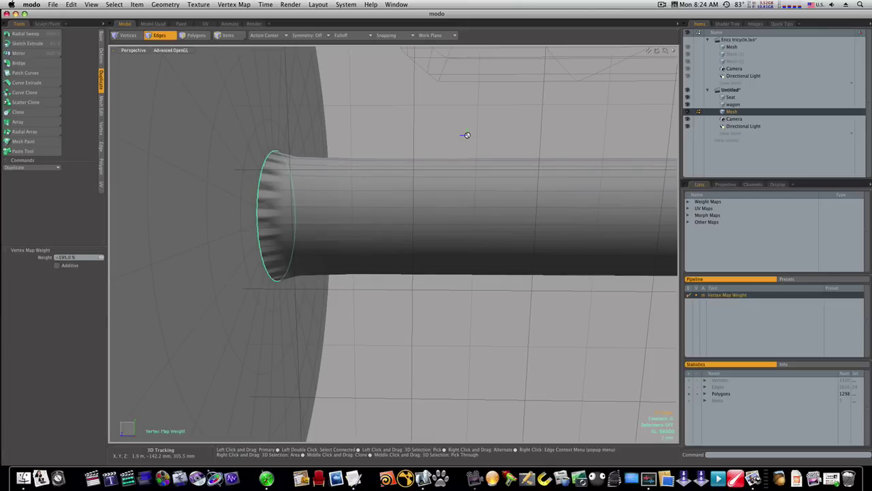
drag(467, 135, 569, 135)
key(q)
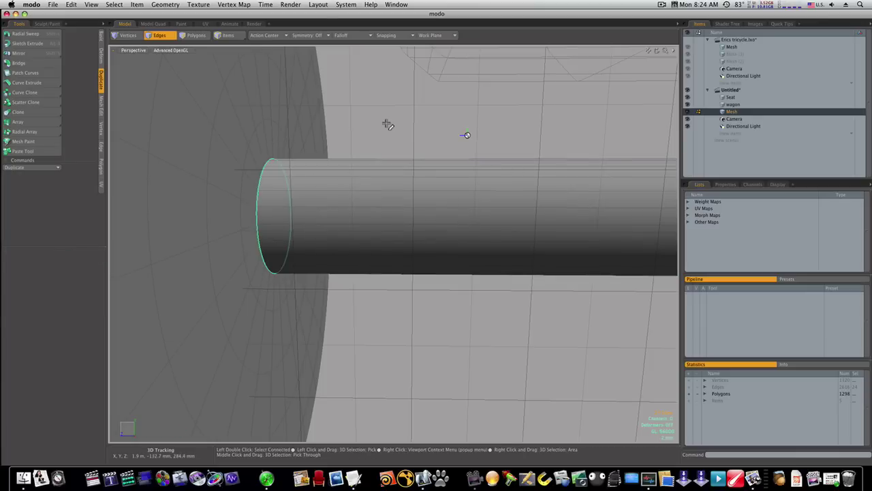
click(388, 125)
- Add a single loop slice at 99.5% around the axle near the opposite wheel
ctrl+alt+drag(391, 154, 439, 200)
ctrl+alt+drag(503, 133, 603, 102)
alt+shift+drag(459, 140, 349, 183)
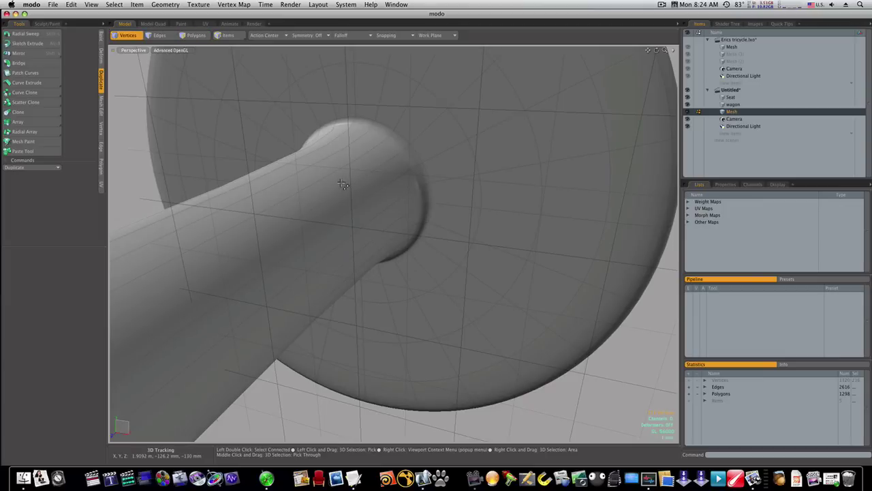
mouse_move(341, 185)
mouse_down()
mouse_move(270, 206)
mouse_move(291, 247)
mouse_up()
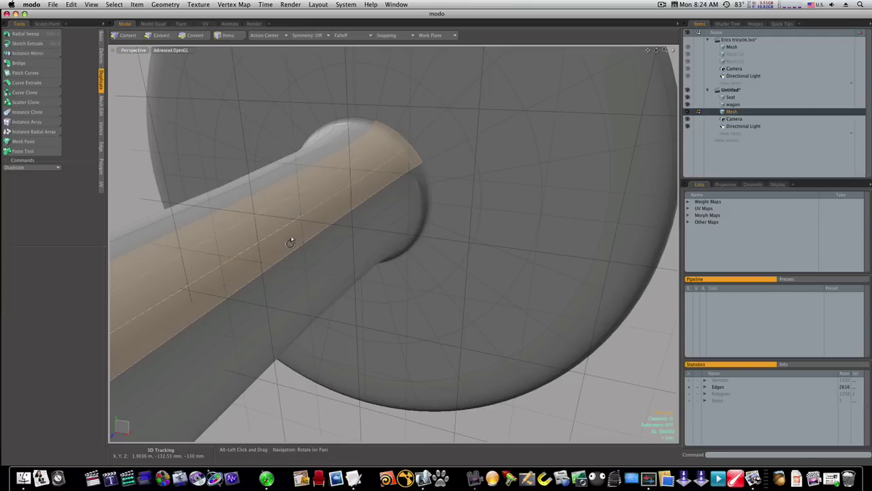
key(alt+c)
click(286, 237)
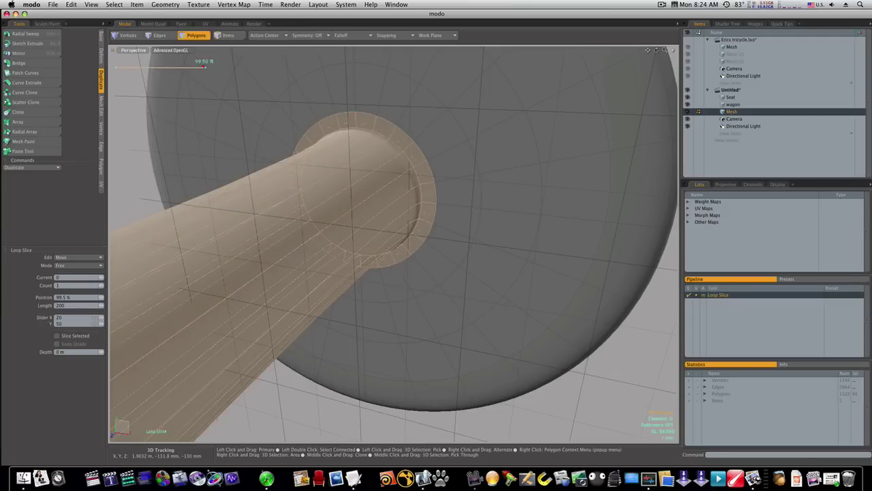
key(q)
click(138, 177)
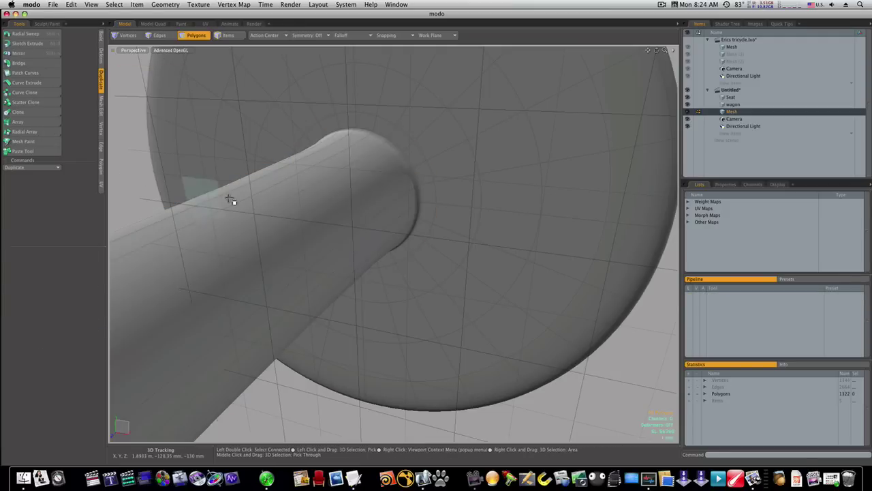
- Add another single loop slice around the axle, positioned at 52.5% along its length
alt+drag(376, 207, 270, 212)
alt+shift+drag(443, 225, 65, 226)
alt+drag(605, 259, 492, 263)
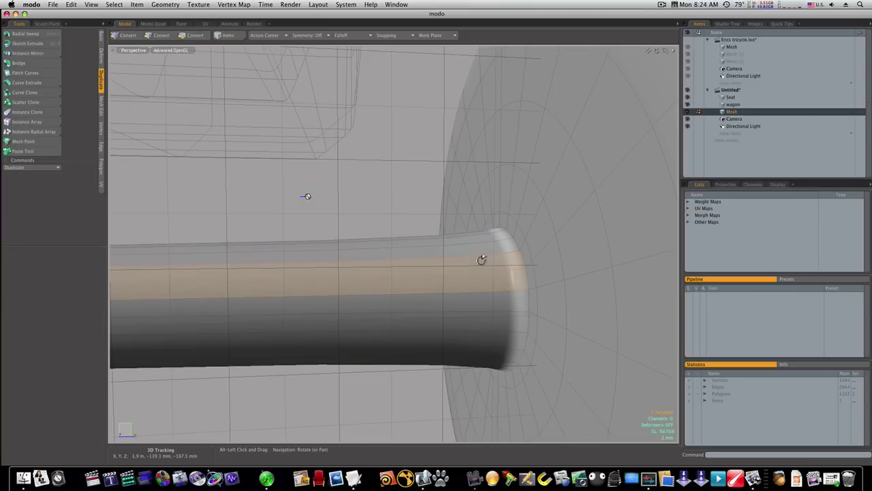
key(alt+c)
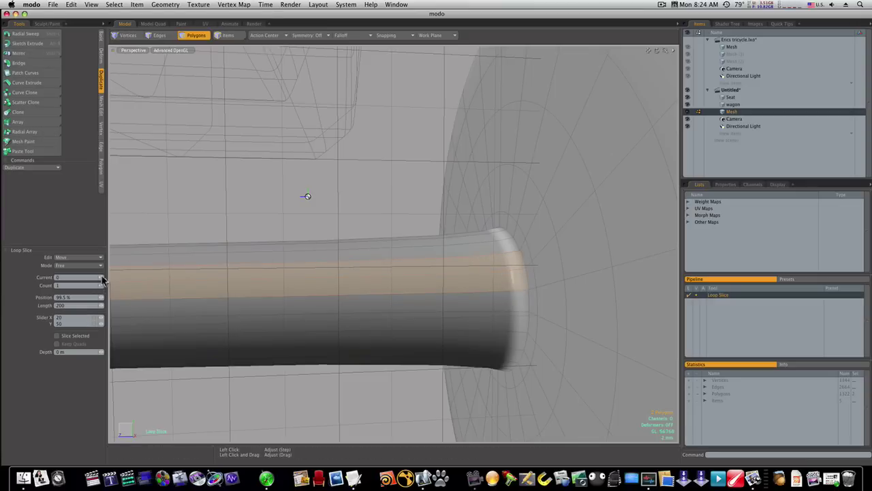
ctrl+alt+drag(305, 294, 249, 292)
click(250, 292)
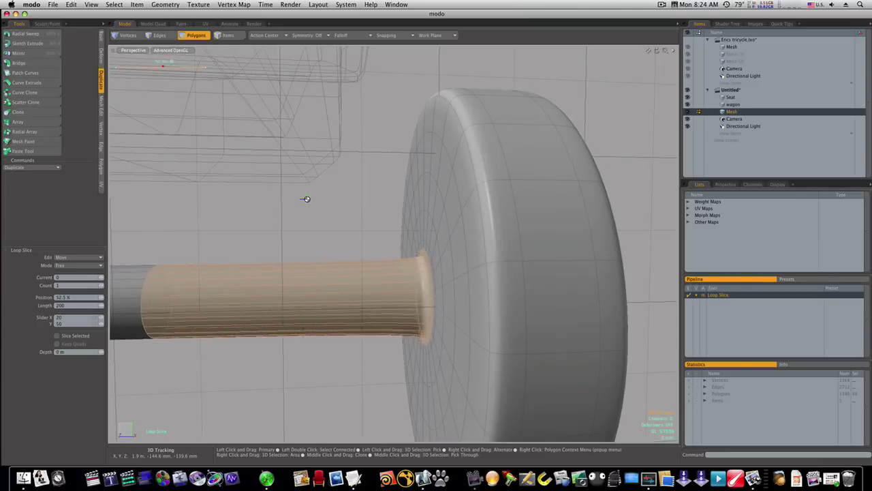
key(q)
click(314, 274)
- Cut the connected wheels and axle from their mesh item and paste them into the wagon item
ctrl+alt+drag(339, 268, 359, 285)
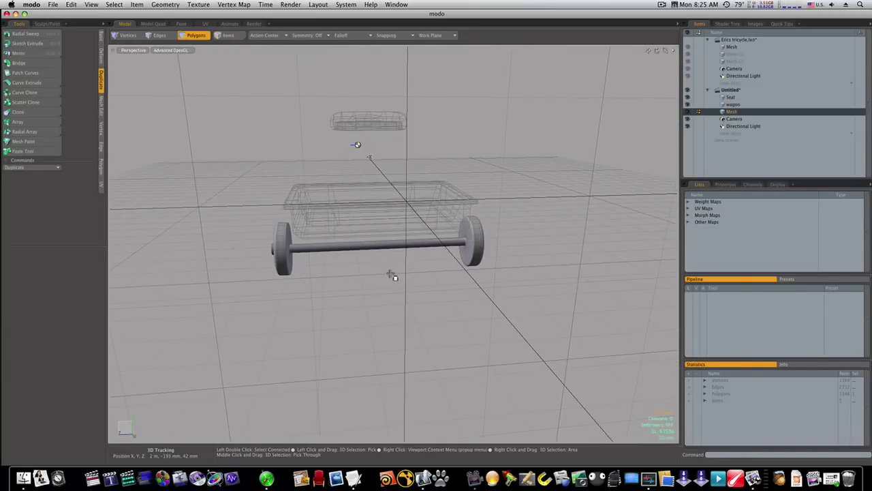
alt+drag(264, 249, 371, 235)
alt+drag(304, 218, 329, 238)
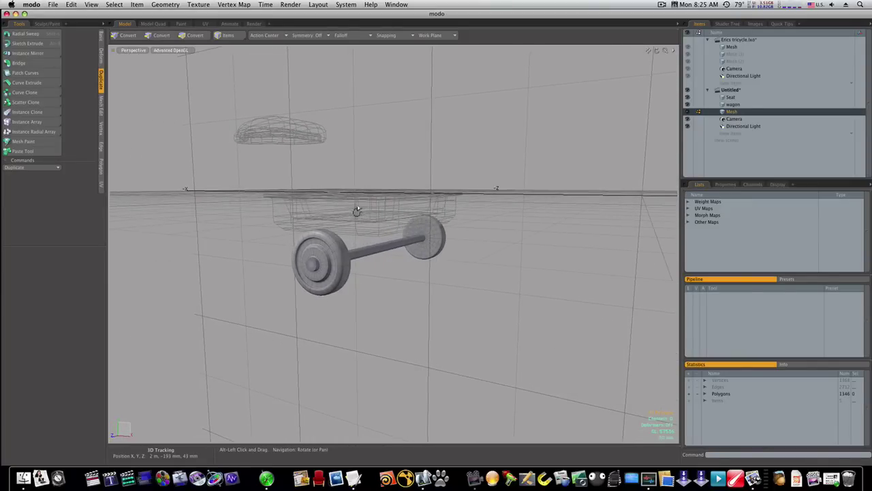
alt+drag(354, 209, 352, 225)
double_click(334, 268)
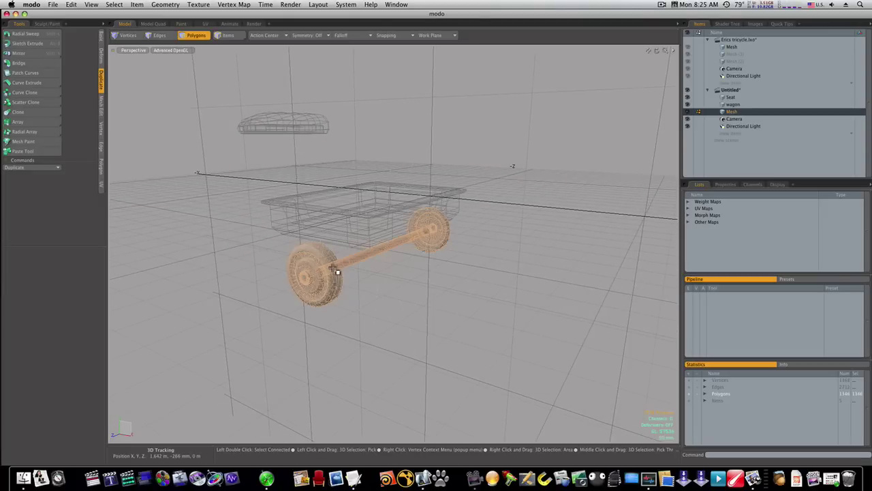
key(h)
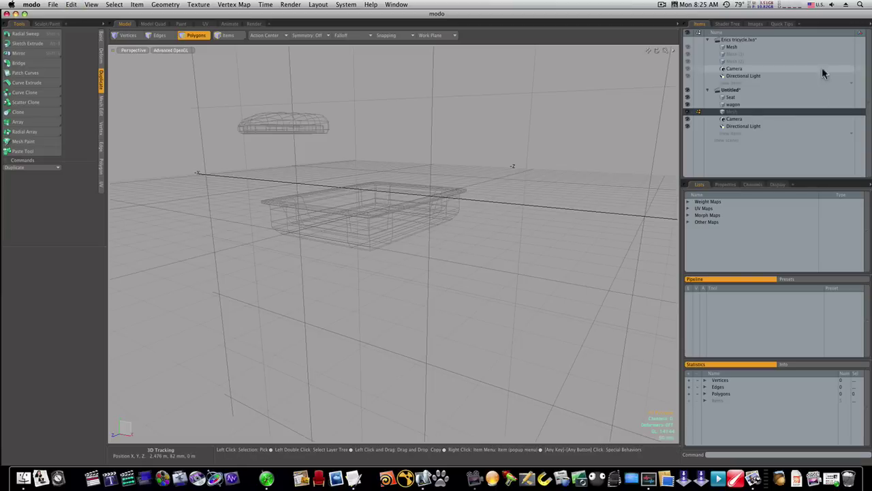
click(742, 105)
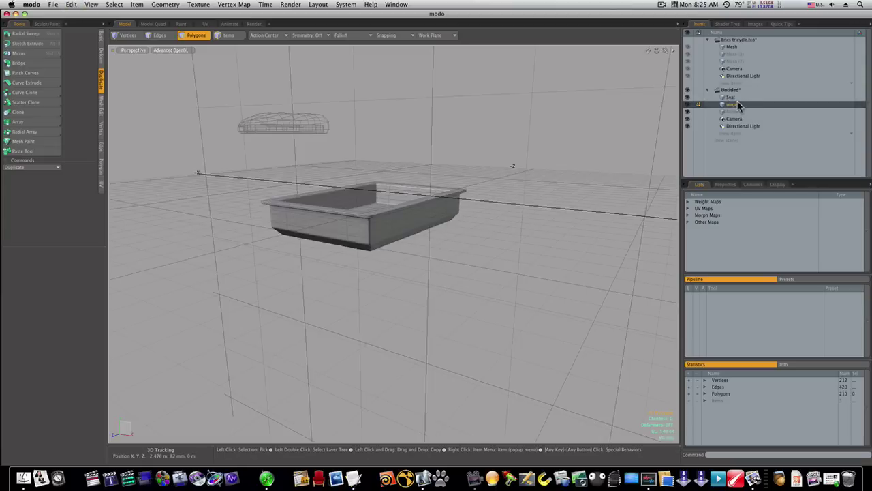
key(u)
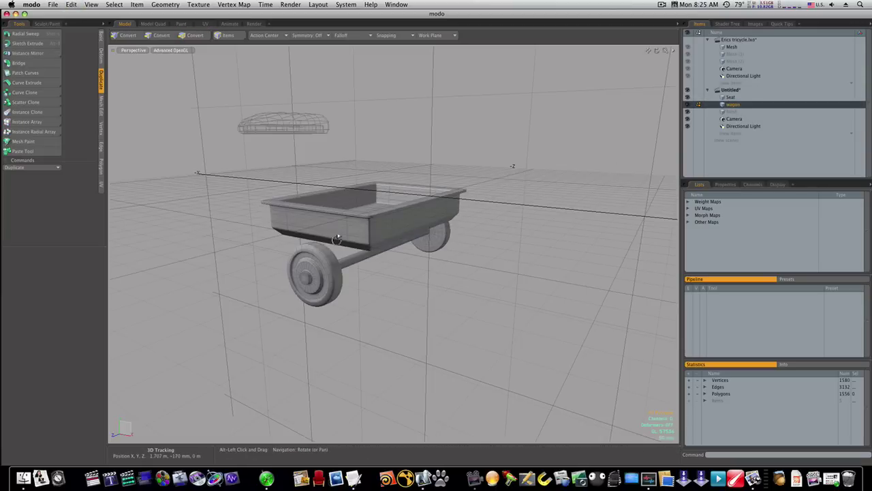
- Select the wheel-and-axle assembly and move it -12 mm in X and 41 mm up in Y under the wagon body
alt+drag(419, 242, 331, 88)
key(3)
double_click(383, 274)
key(w)
drag(384, 229, 387, 216)
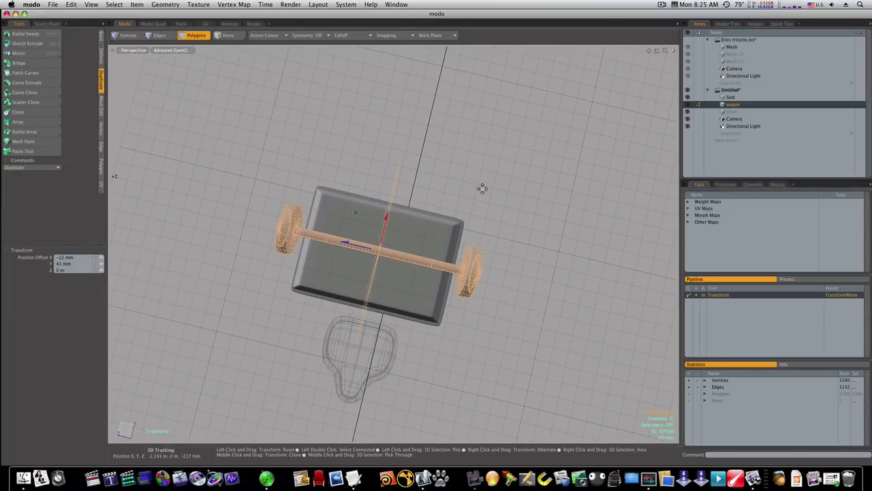
click(480, 190)
key(space)
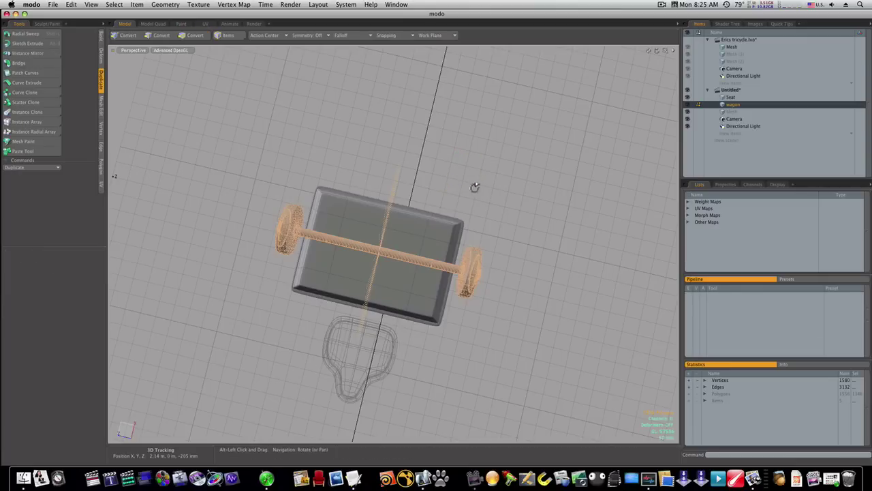
- Clear the polygon selection, activate the Seat item together with the wagon, and examine both models from several angles
alt+drag(473, 188, 538, 288)
key(1)
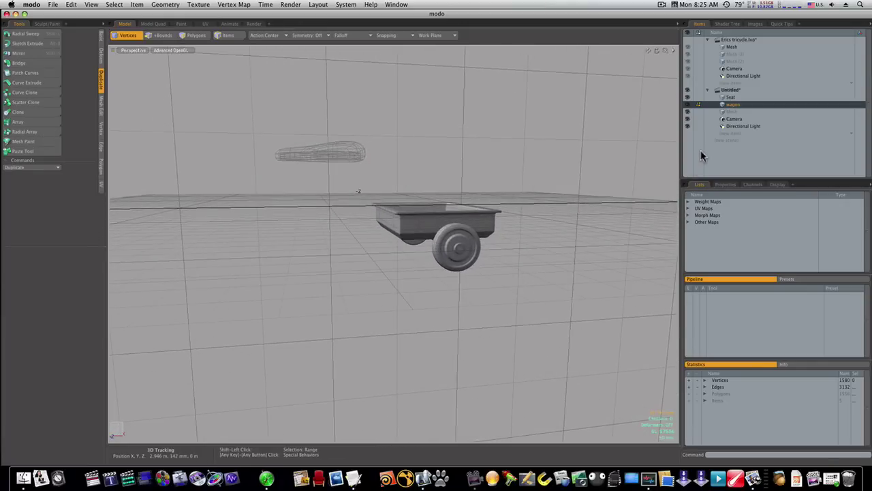
shift+click(721, 100)
alt+drag(558, 254, 538, 268)
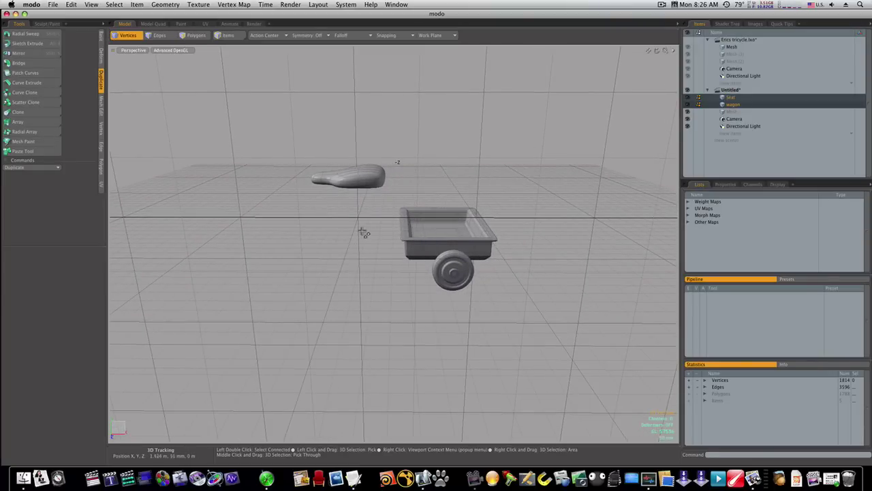
alt+drag(363, 232, 421, 249)
key(alt)
alt+drag(327, 201, 321, 228)
click(661, 5)
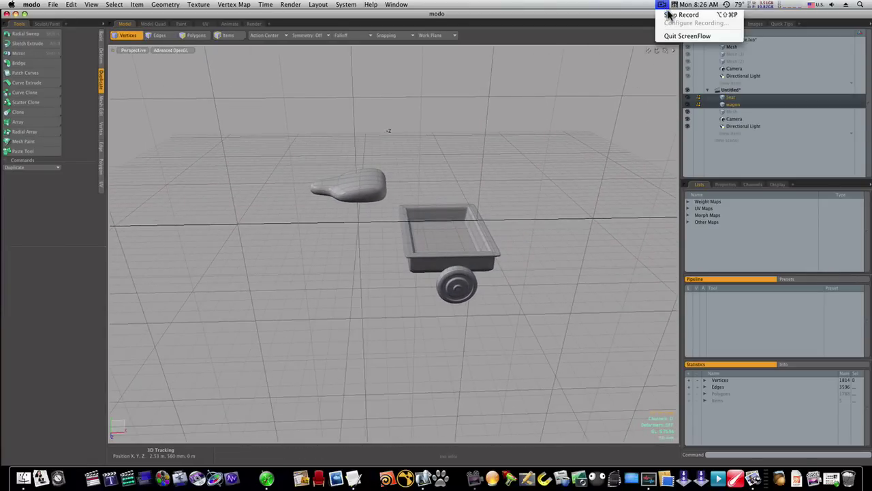